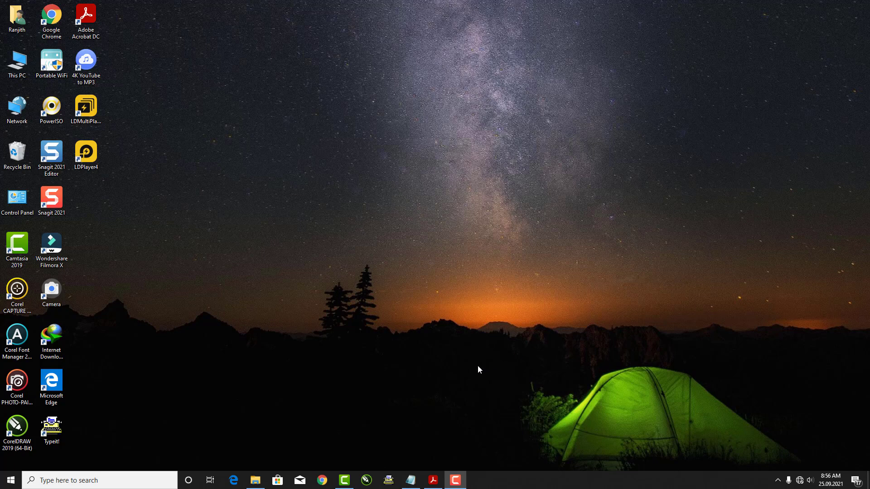
Bring Word Exercises.pdf, showing the sample application letter, to the front in Acrobat
left_click(433, 480)
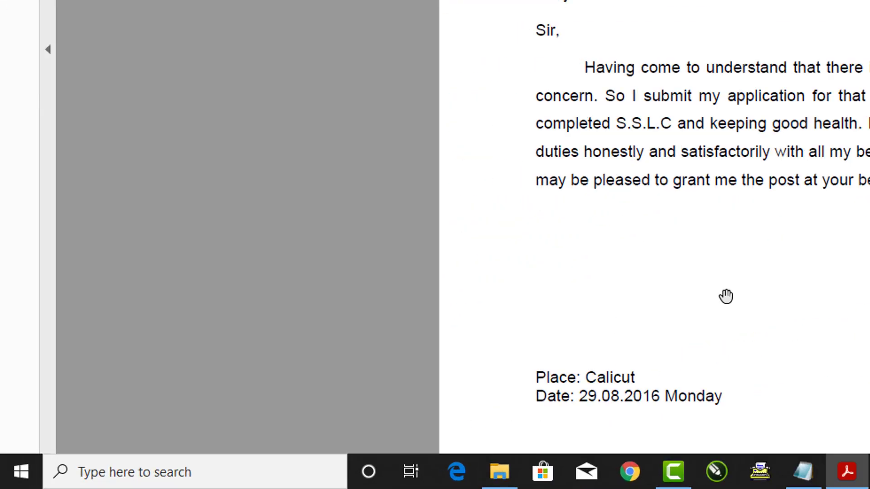
Launch Adobe PageMaker 7.0 by running pm70 from the Run box
key("super+r")
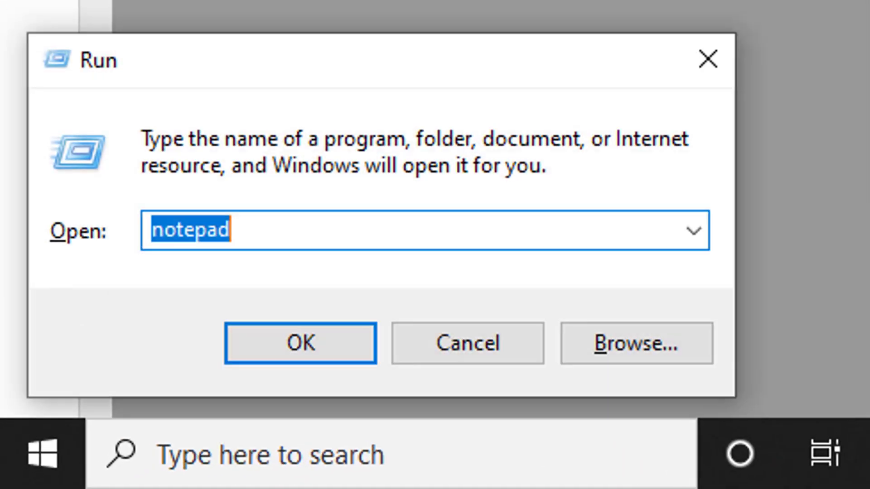
type("pm70")
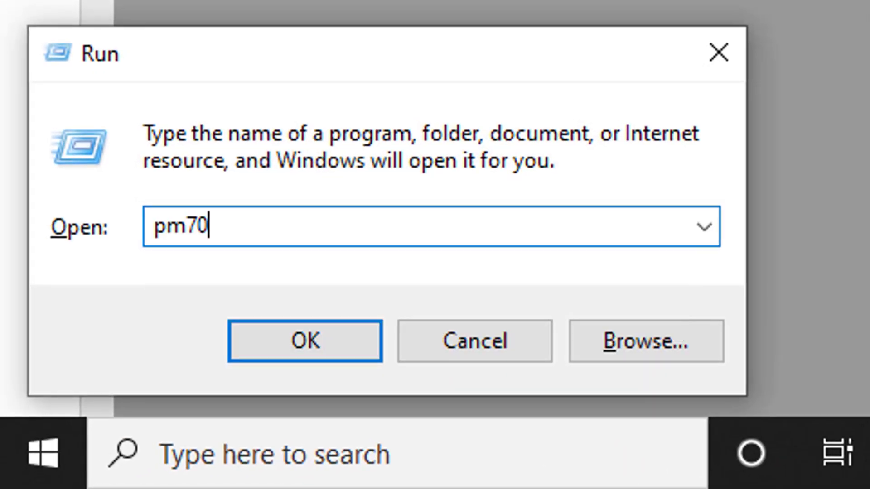
key("Return")
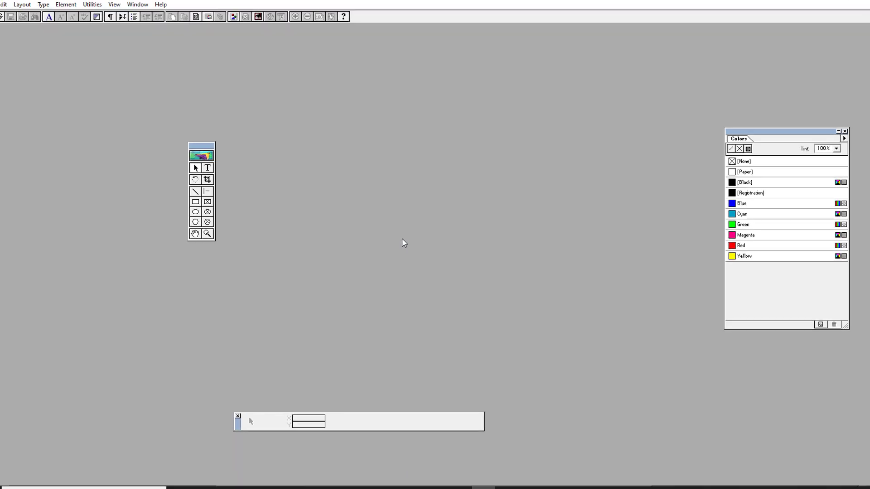
Create a new A4 publication with 20 mm inside, outside, top and bottom margins
key("ctrl+n")
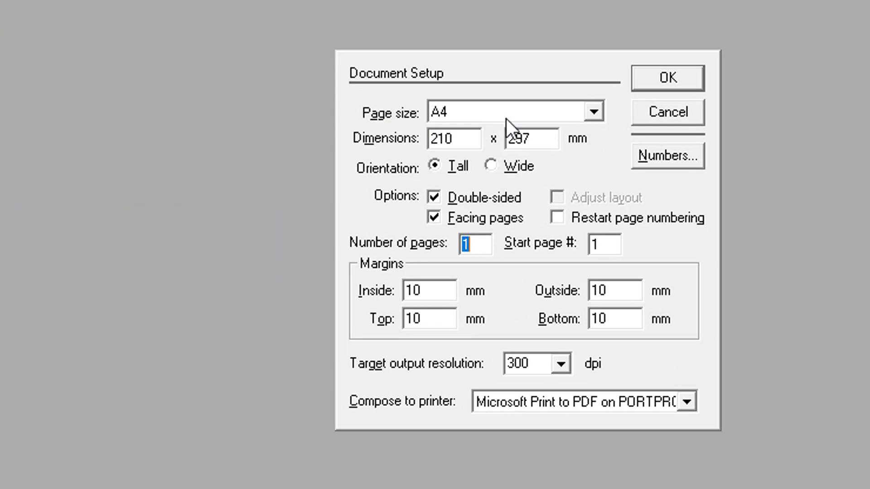
double_click(435, 287)
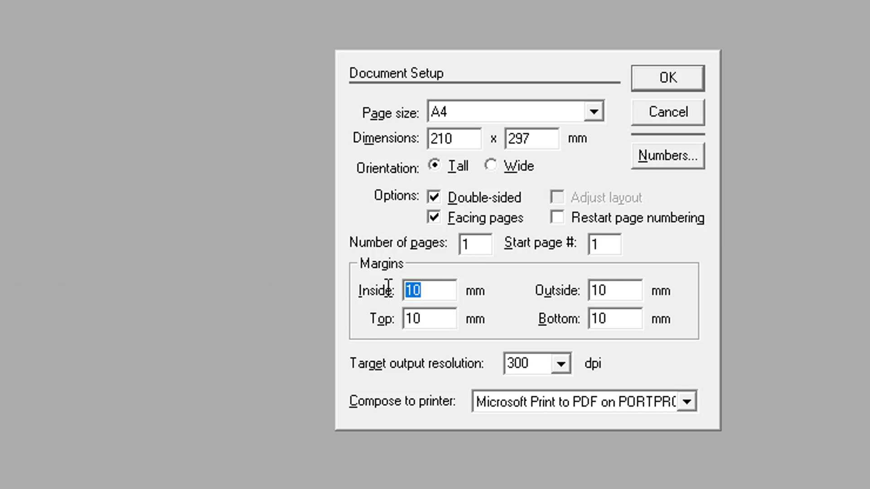
type("20")
key("Tab")
type("20")
key("Tab")
type("20")
key("Tab")
type("20")
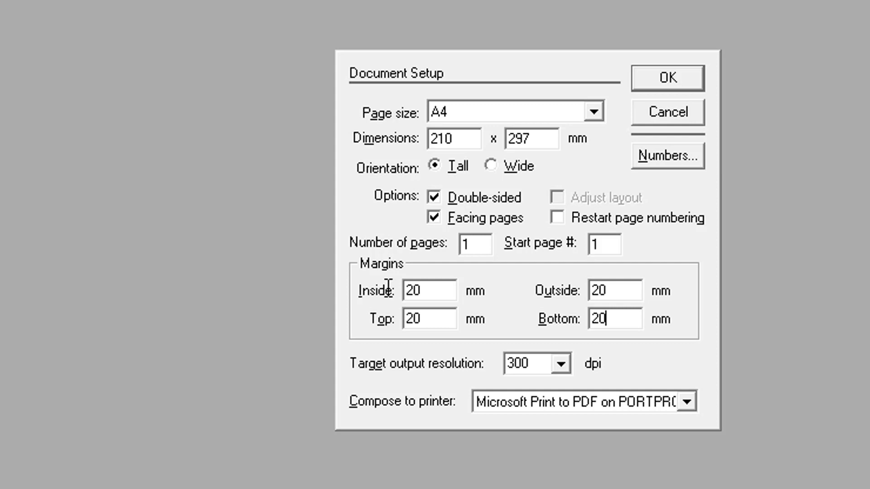
left_click(683, 75)
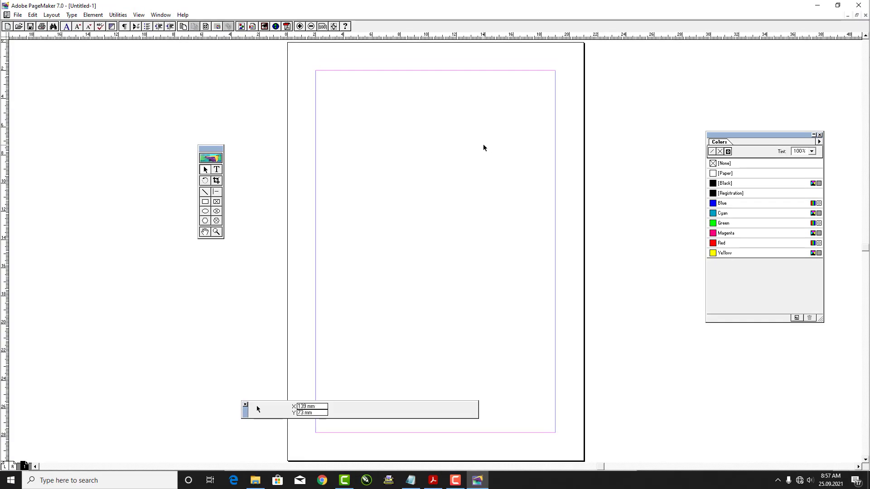
View the blank page at actual size with its top margin visible, then return to the Acrobat letter
key("ctrl+1")
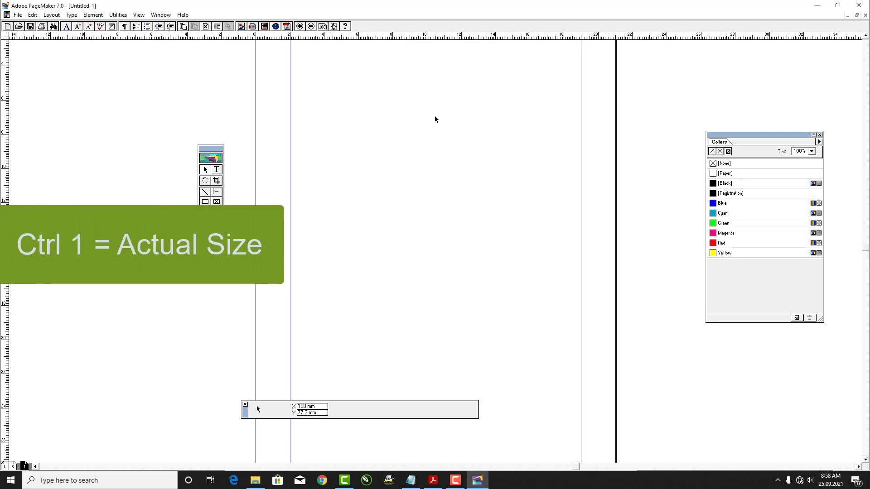
left_click_drag(434, 105, 433, 179)
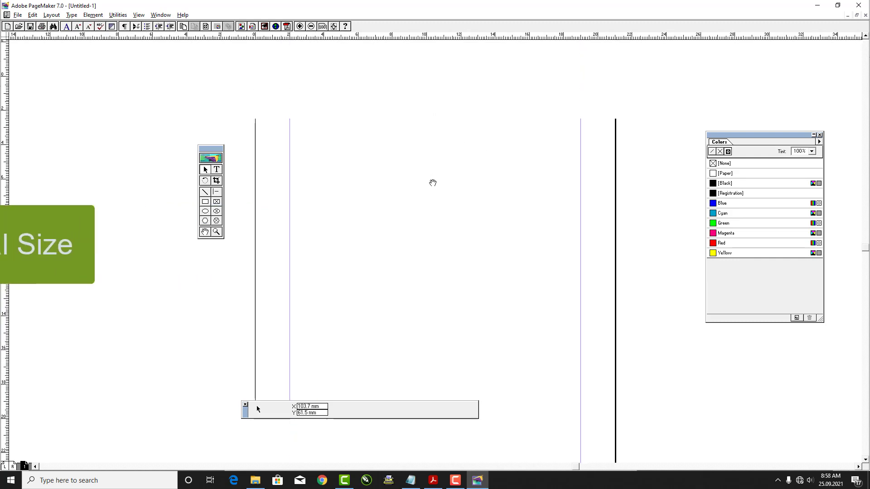
left_click_drag(444, 132, 446, 155)
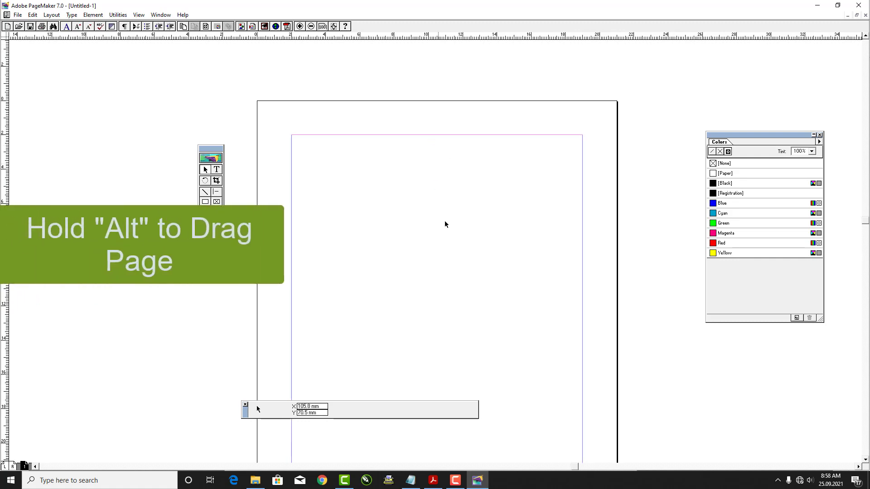
left_click(434, 483)
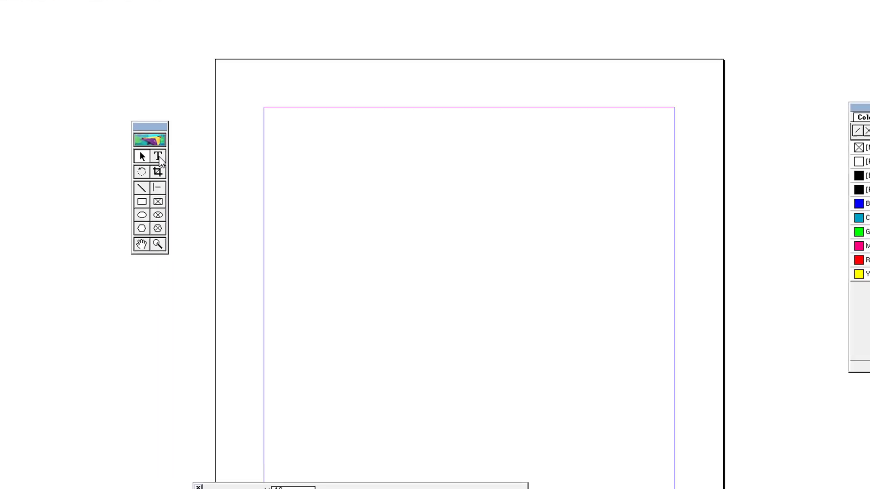
Type 'From' at the page's top-left margin and indent the next line
left_click(159, 156)
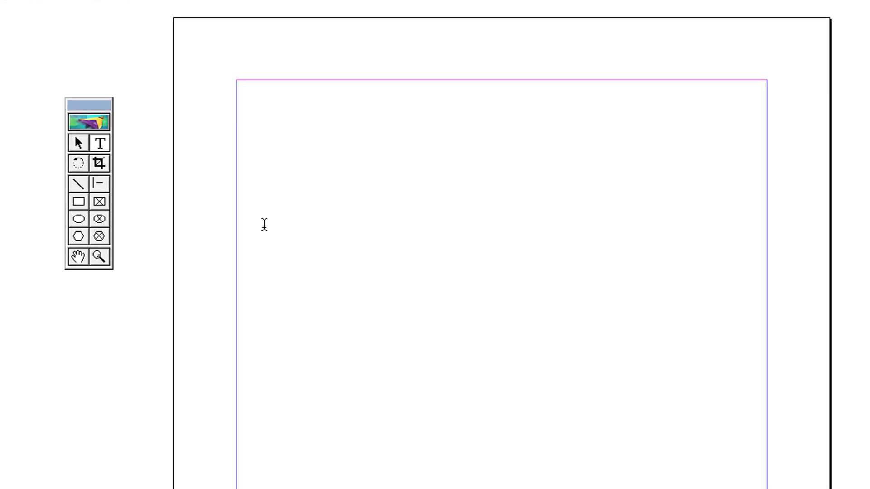
left_click(246, 103)
type("From")
key("Return")
key("Tab")
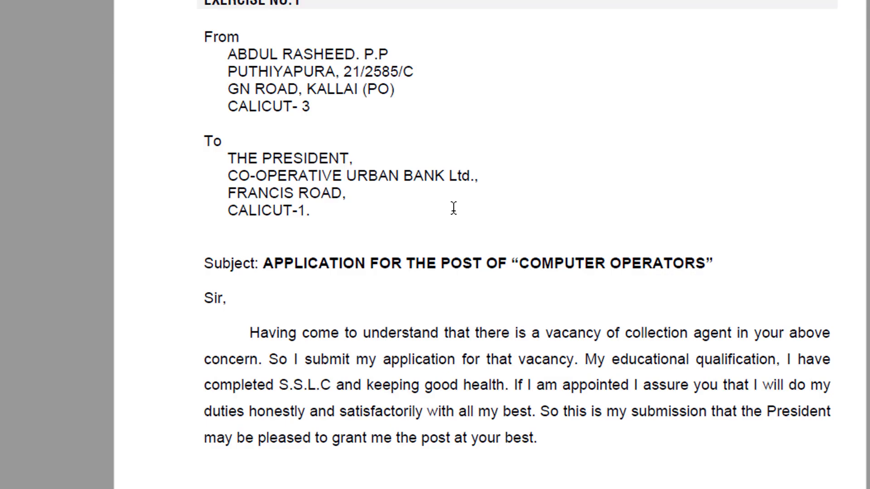
Type the sender's name on the indented line, correcting a typo, and indent a new line
key("alt+Tab")
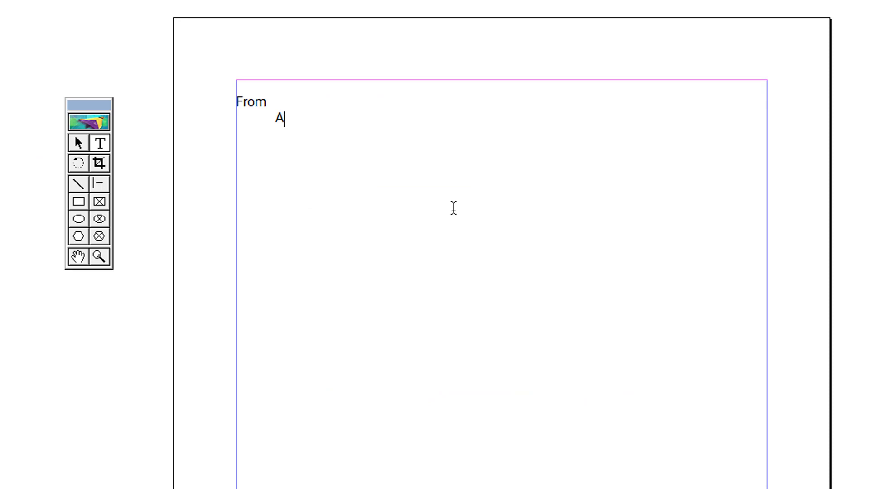
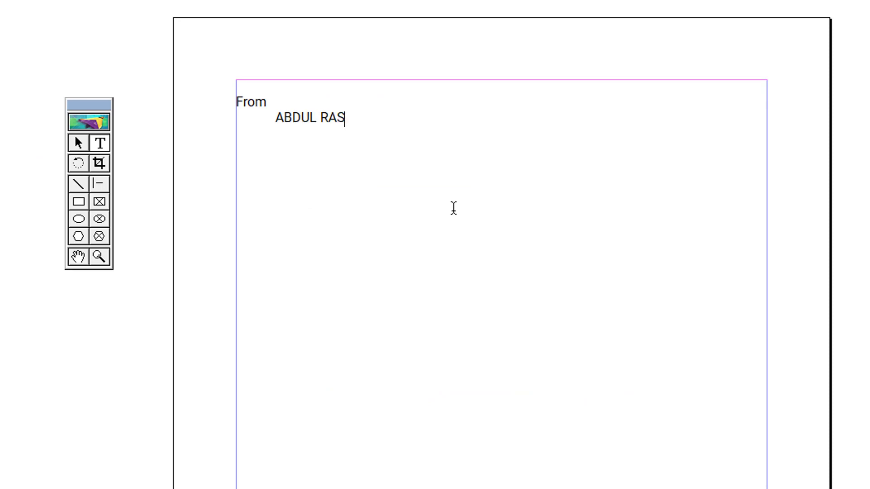
key("Return")
key("Tab")
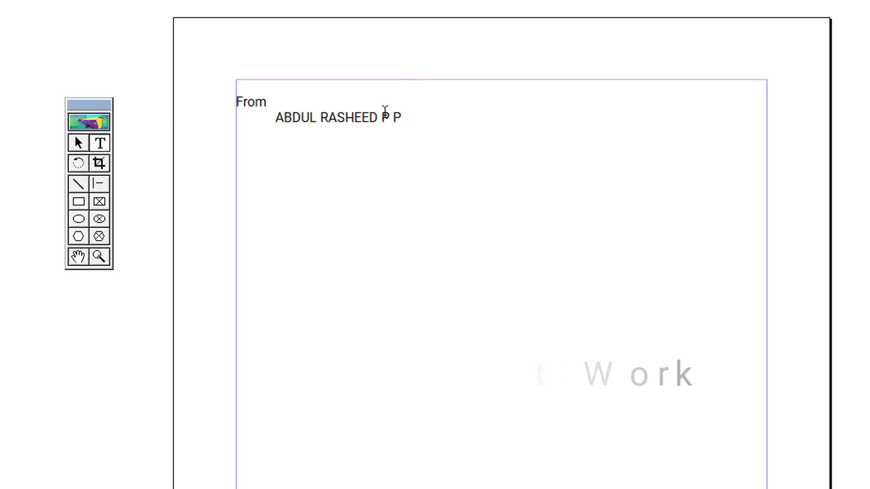
Add full stops after the sender's name and first initial, then return to the Acrobat reference
left_click(384, 117)
type(".")
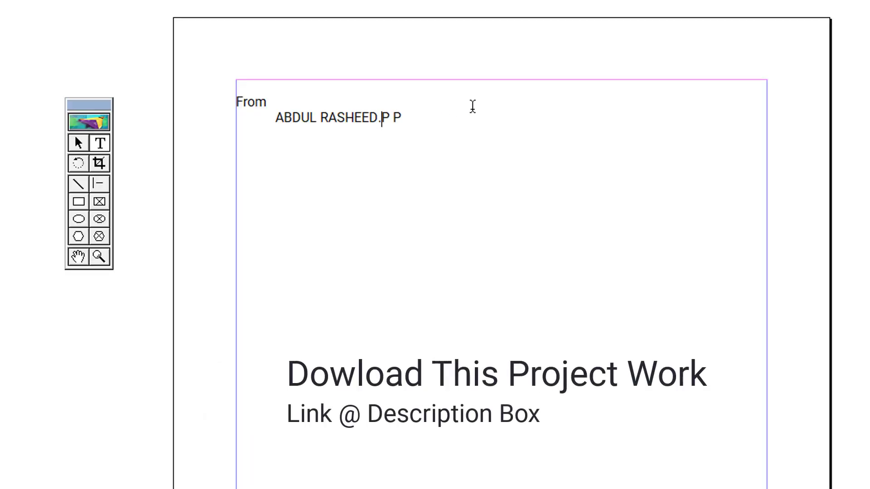
key("Right")
key("Right")
key("Right")
key("BackSpace")
type(".")
key("Down")
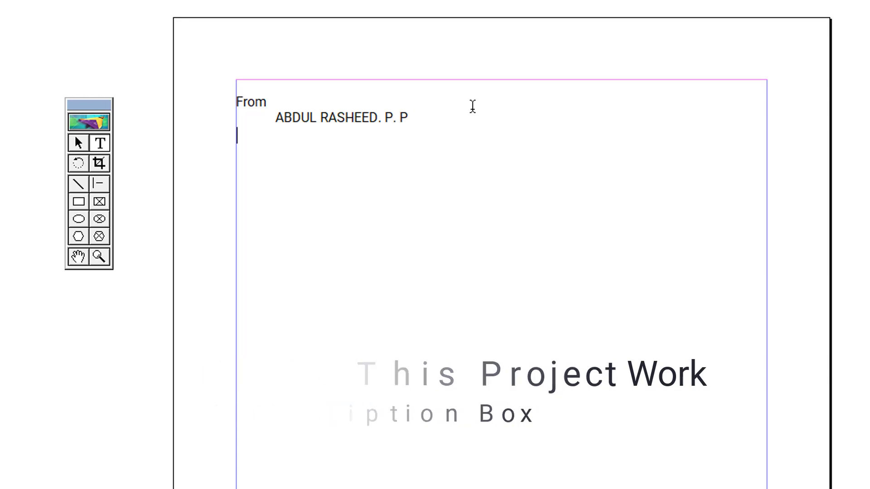
key("alt+Tab")
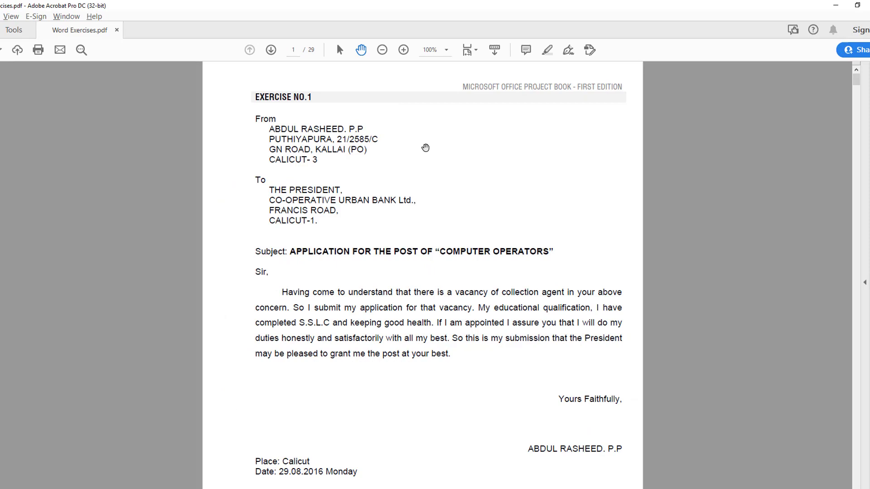
Type the sender's address lines and the 'To' block addressed to the bank president
key("alt+Tab")
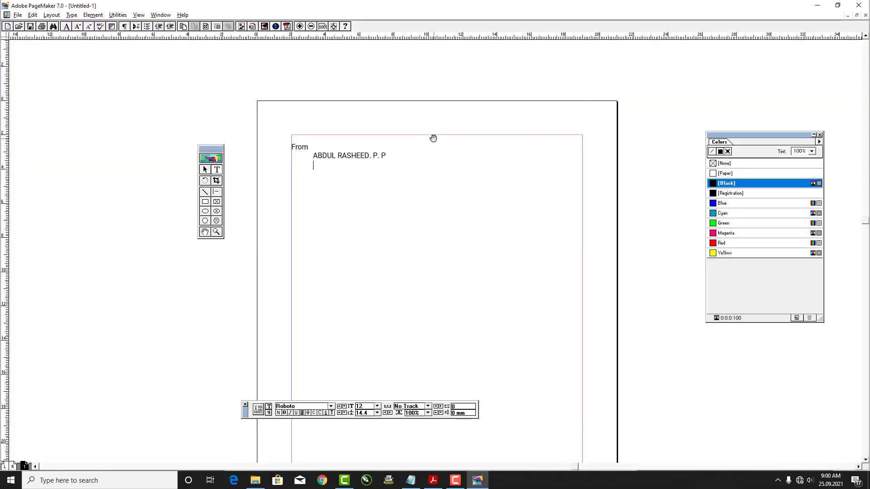
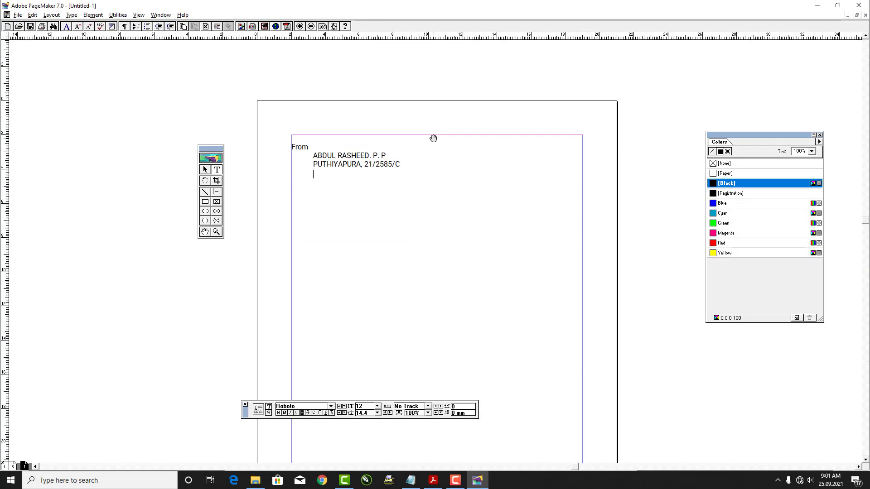
key("Return")
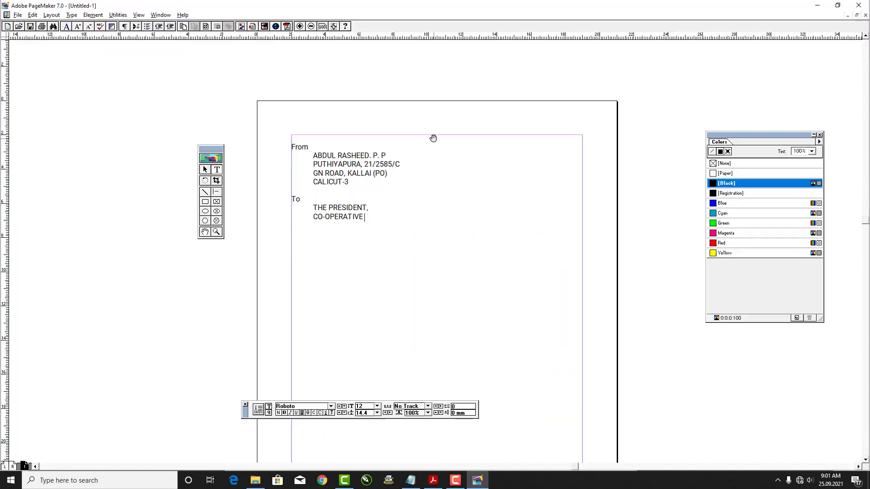
type("T-1.")
Add the subject line about the "COMPUTER OPEATORS" post, 'Sir,' and the body's opening sentence
key("alt+Tab")
key("alt+Tab")
type("Subject: APPLICATION FOR THE POST OF \"COMPUTER OPEATORS\"  Sir, \tHaving")
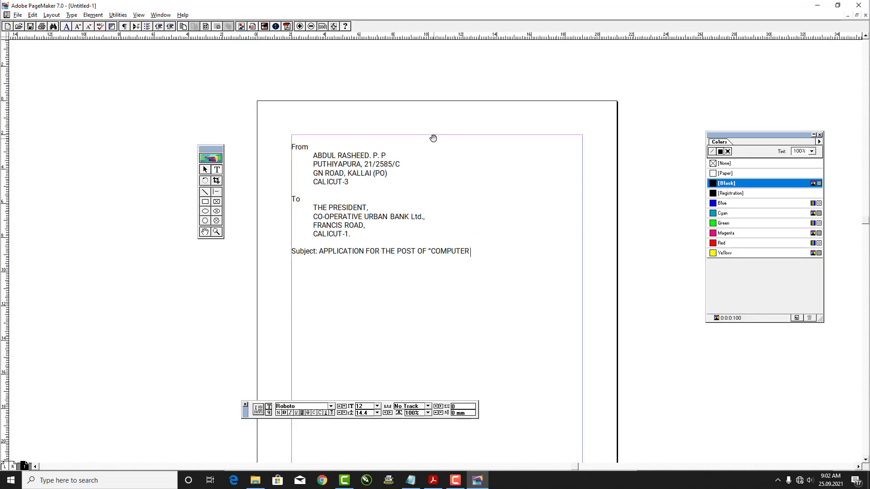
key("alt+Tab")
key("alt+Tab")
type("come to understand that there is a caccancy of collection agent in your above concern. So I submit my application for that vacancy. My educational qualifica")
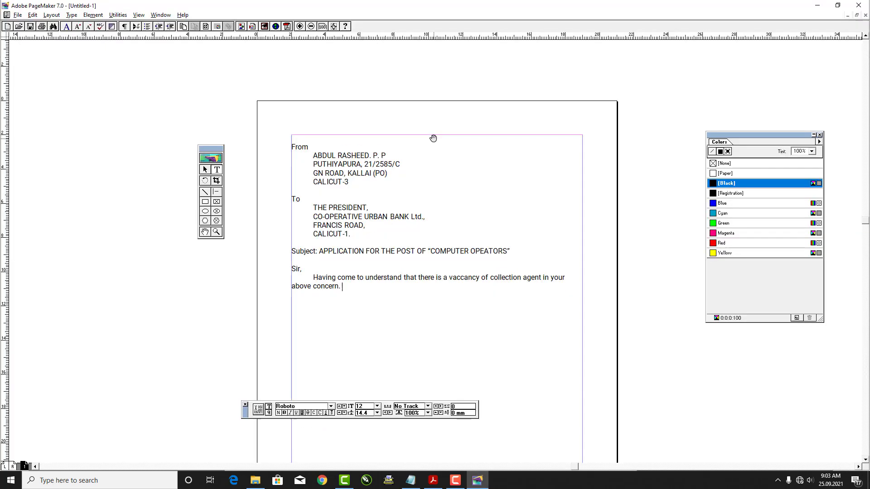
type("tion, I have completed S.S")
Finish the body paragraph, ending 'grant me the post at your best.'
key("alt+Tab")
key("alt+Tab")
type(".LC and keeping goo")
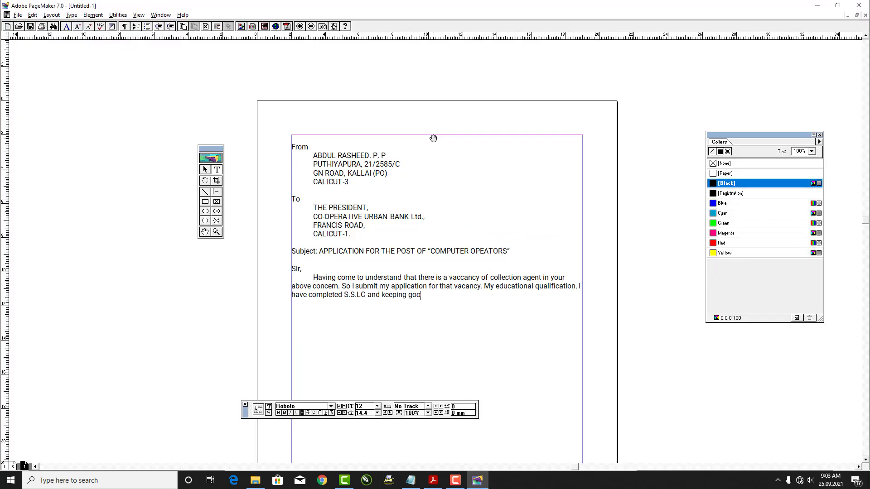
type("d health. If I am appinted I assure that I will do my duties")
key("alt+Tab")
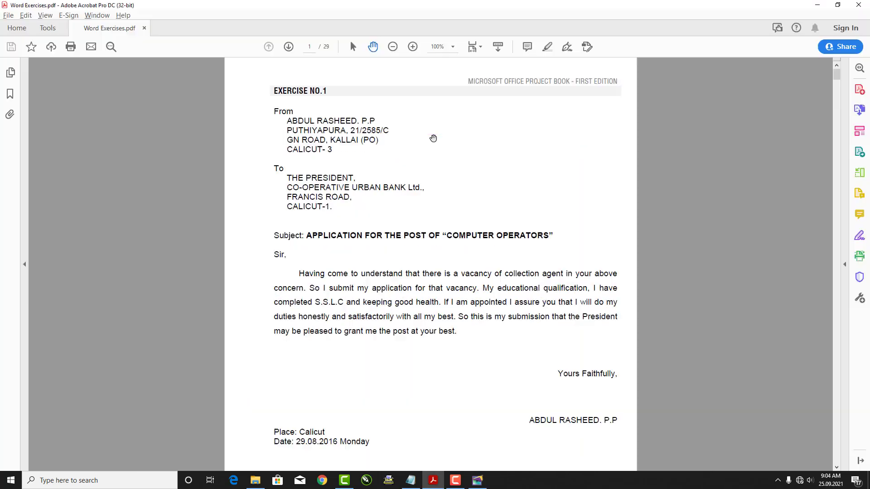
key("alt+Tab")
type("honestly and satisfactorily with al my best. So this is my sub")
key("alt+Tab")
key("alt+Tab")
type("mission that the President may be pleased to grant me the post at your best")
type(".")
Add a blank line after the paragraph and place the insertion point at its end
key("Return")
key("Return")
key("Return")
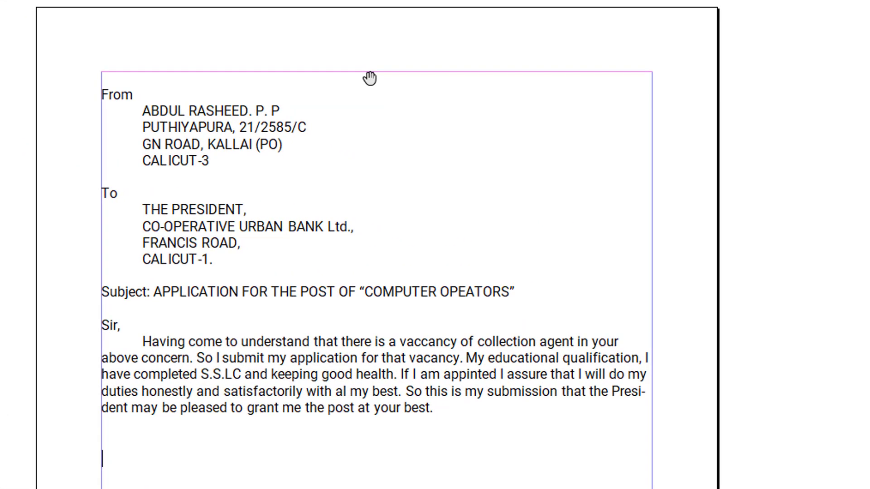
key("Up")
key("Up")
key("Up")
key("End")
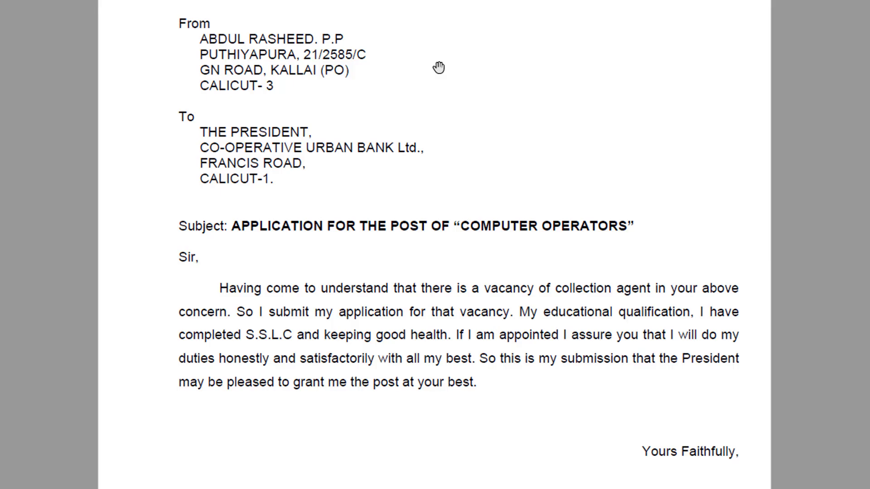
key("alt+Tab")
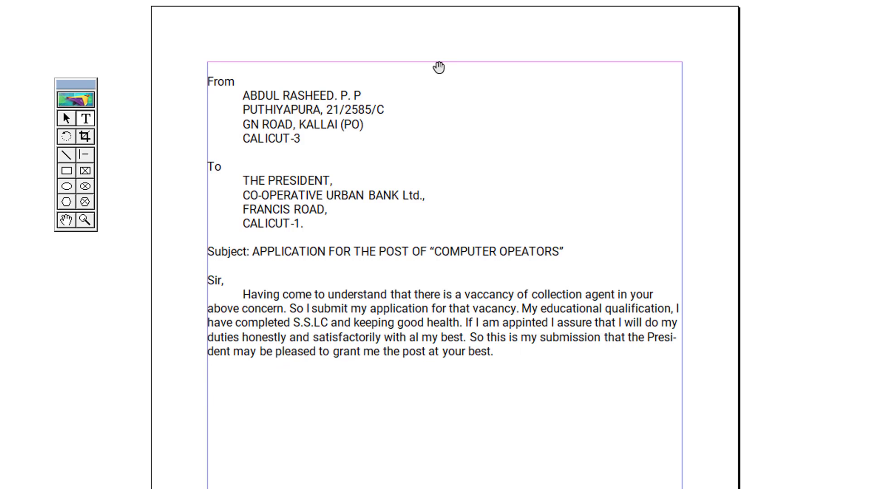
Right-align and type 'Yours Faithfully,' followed by the sender's signature name
key("ctrl+shift+r")
type("Yours")
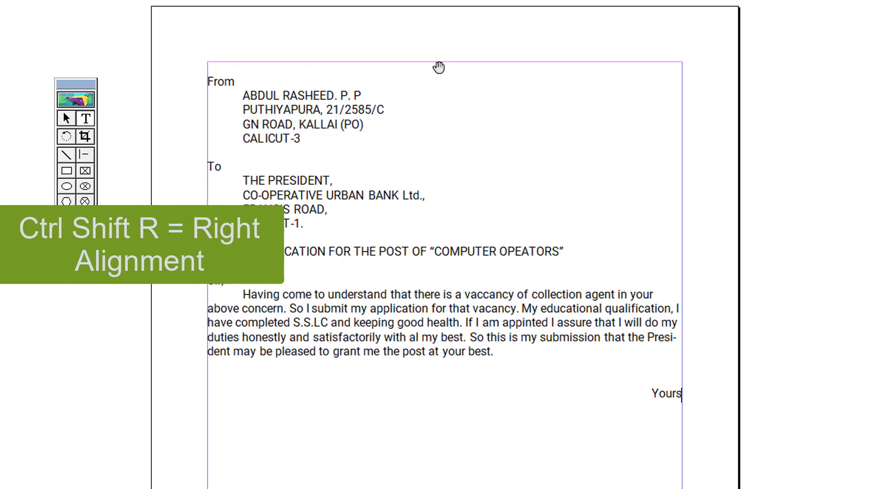
type(" Faithfully")
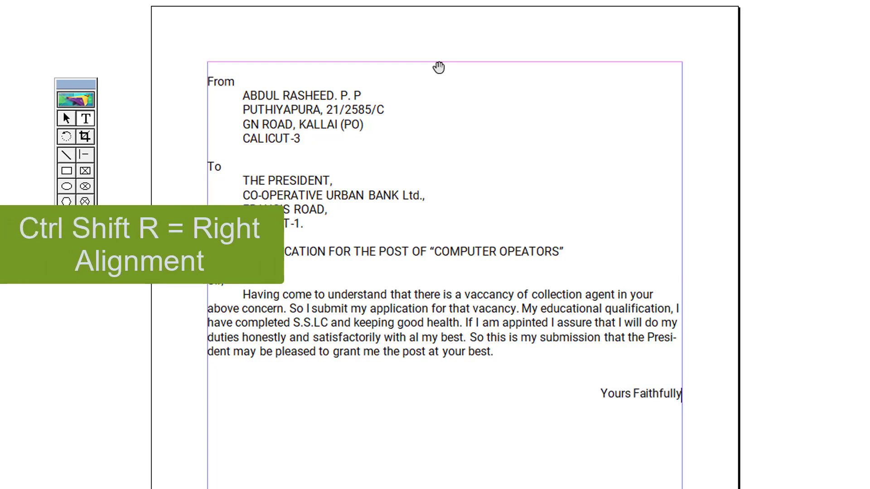
type(",")
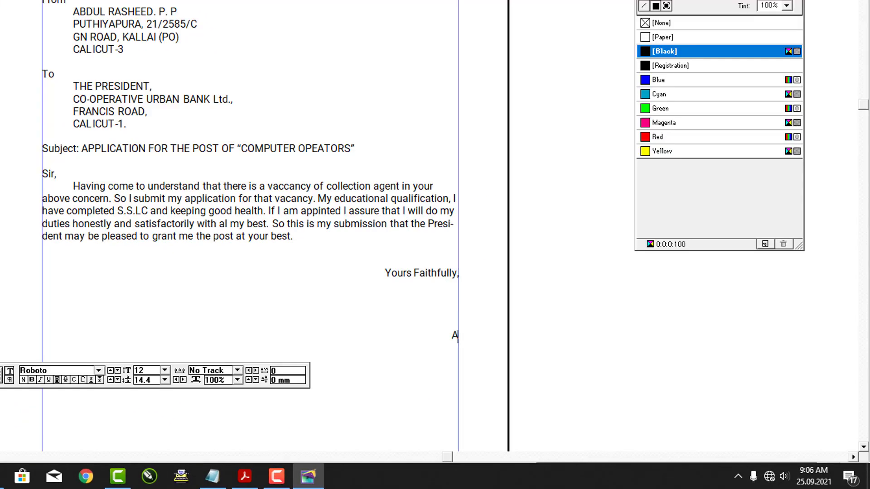
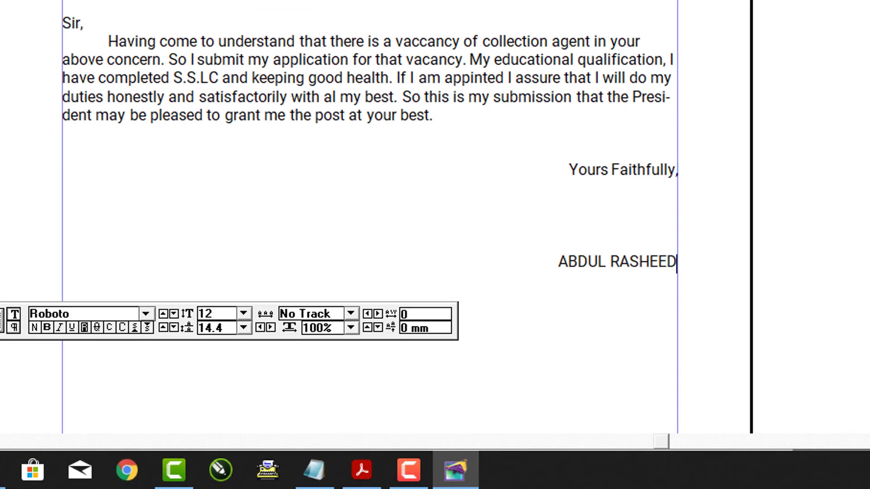
Left-align a new line below the signature and type 'Place: Calicut'
key("Return")
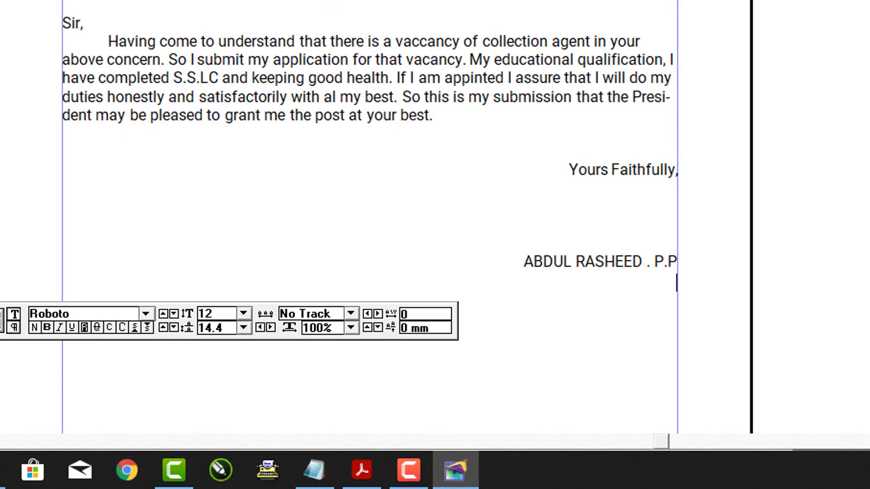
key("ctrl+shift+l")
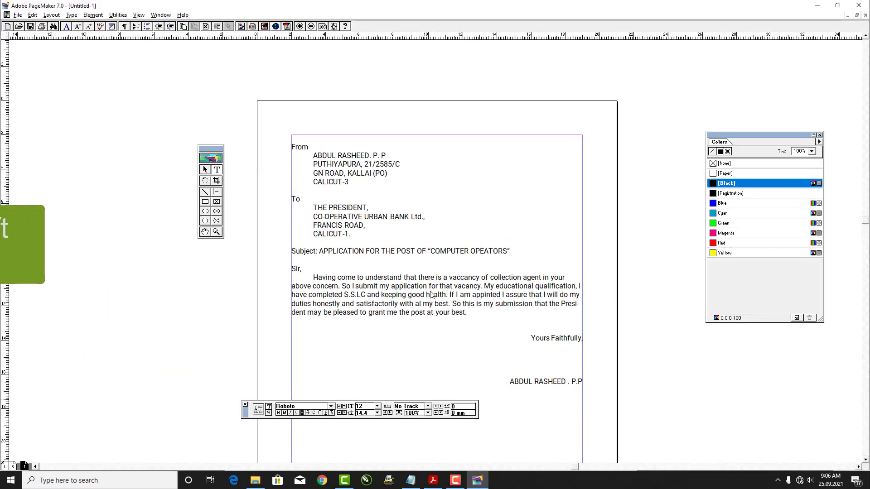
left_click_drag(480, 201, 480, 200)
key("alt+Tab")
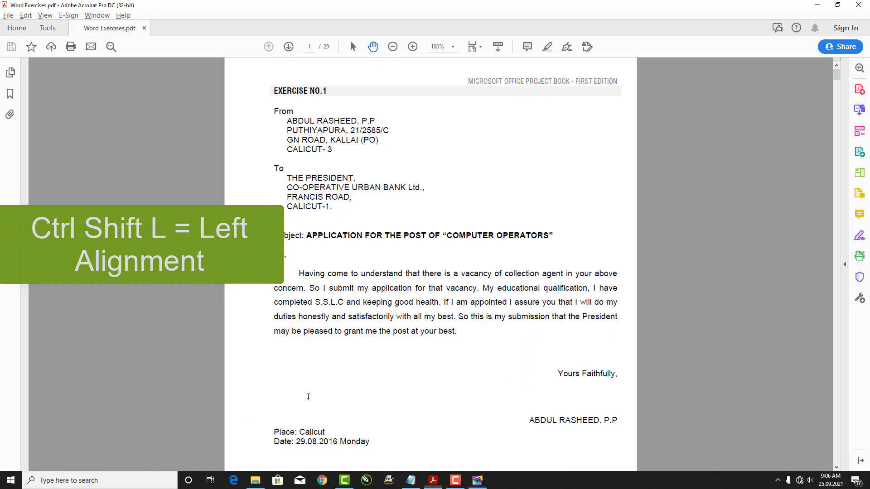
key("alt+Tab")
type("Place")
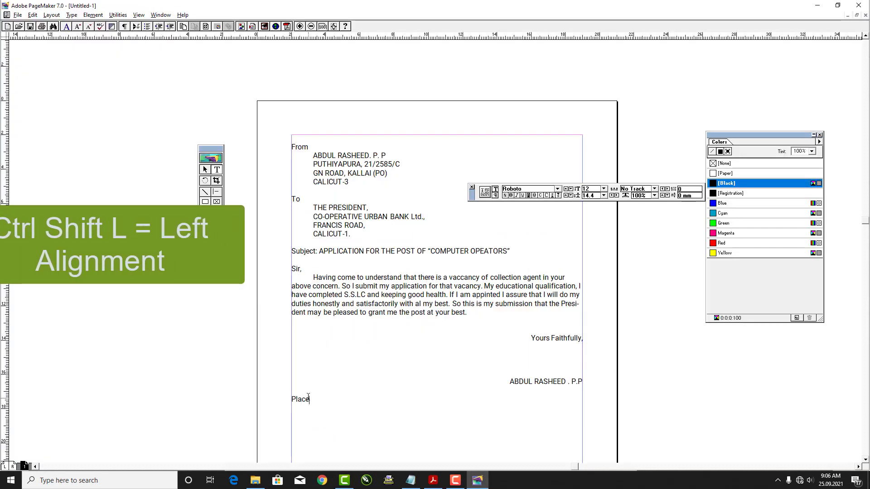
type(": Calicu")
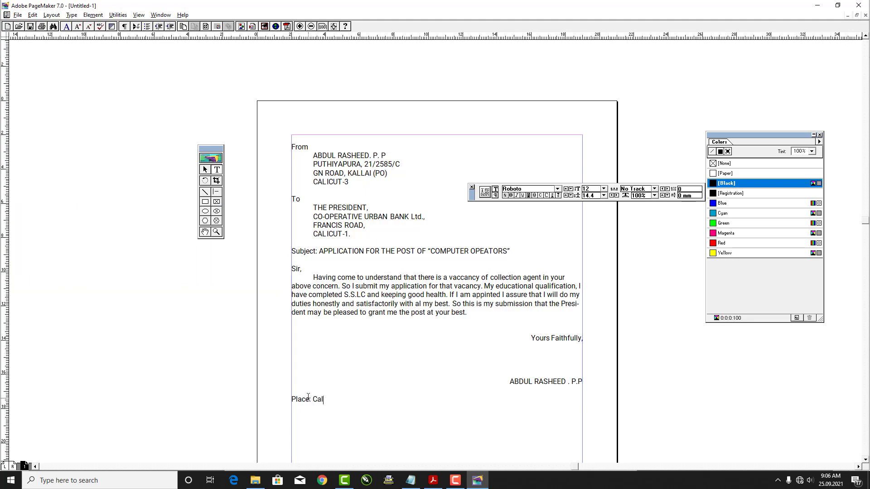
type("t")
key("Return")
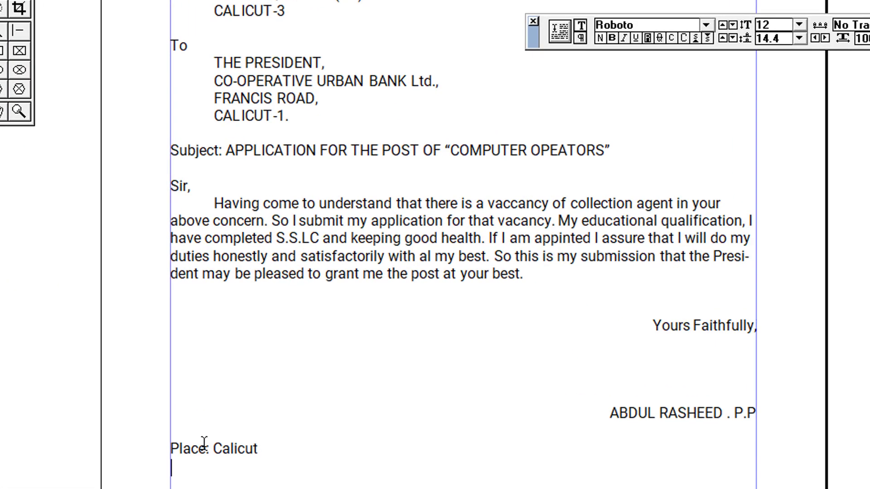
Type the date line 'Date: 29.08.2016 Monday'
key("alt+Tab")
key("alt+Tab")
type("D")
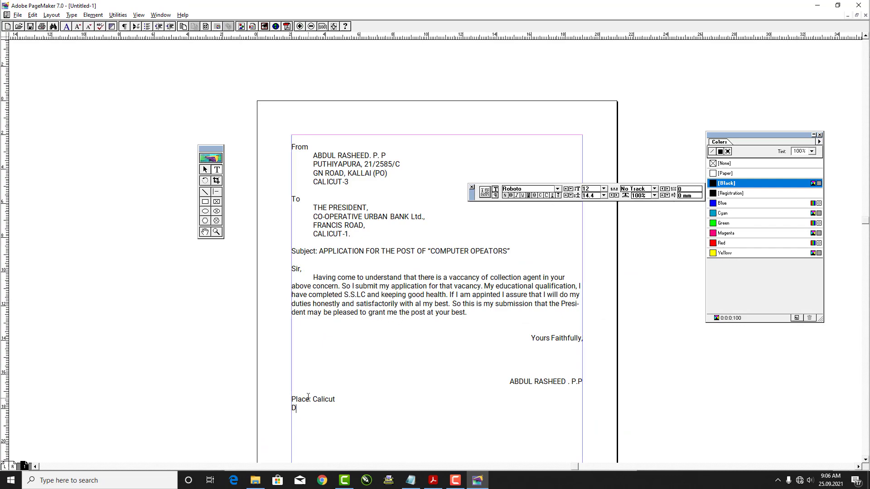
type("ate")
type(":")
key("alt+Tab")
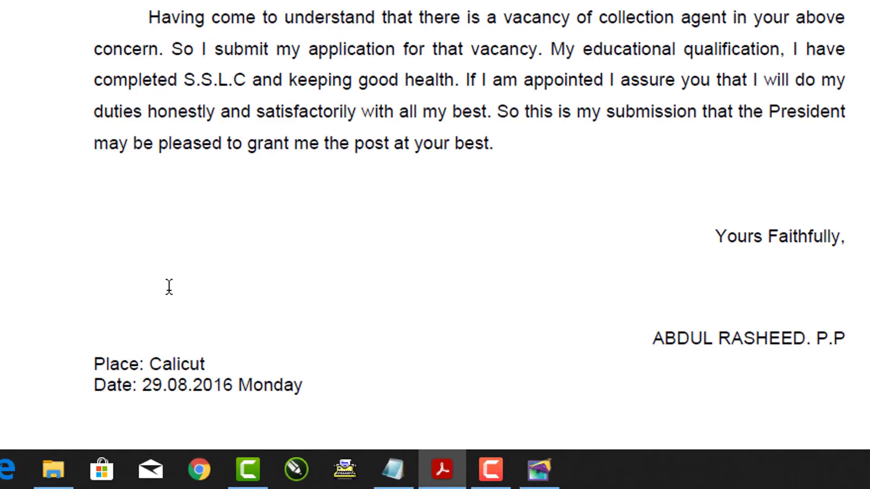
key("alt+Tab")
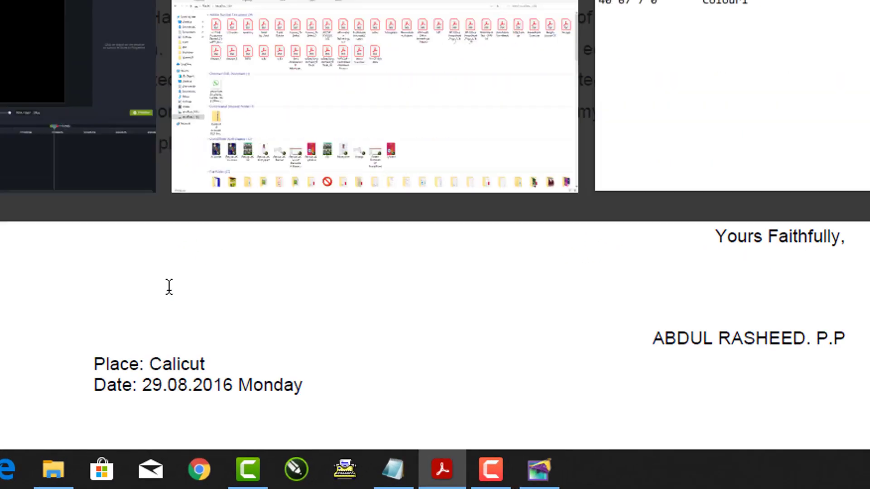
type("29")
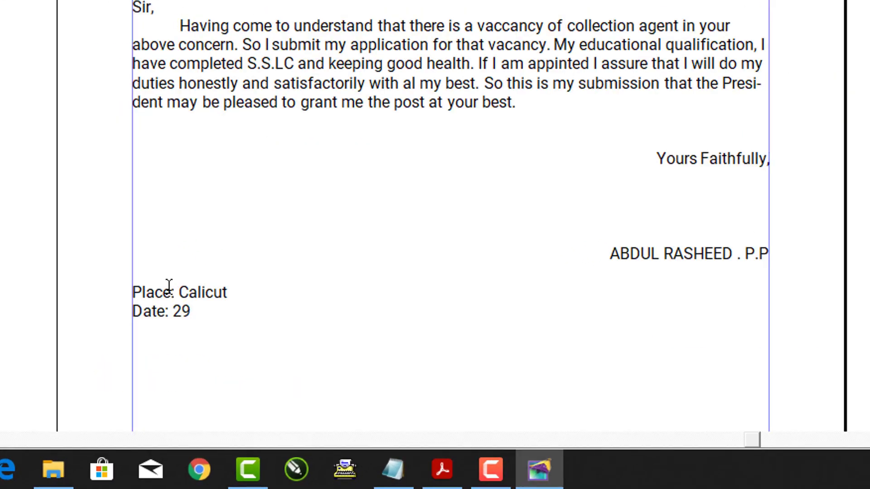
type(".08.")
key("alt+Tab")
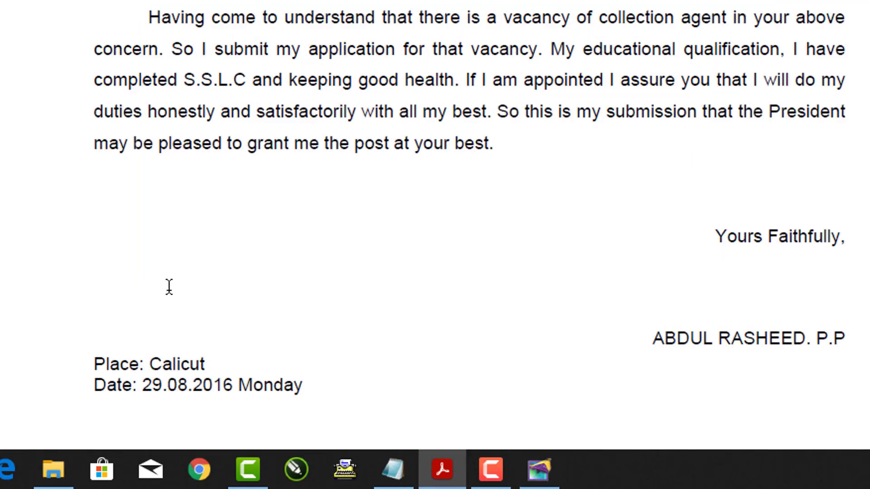
key("alt+Tab")
type("2016")
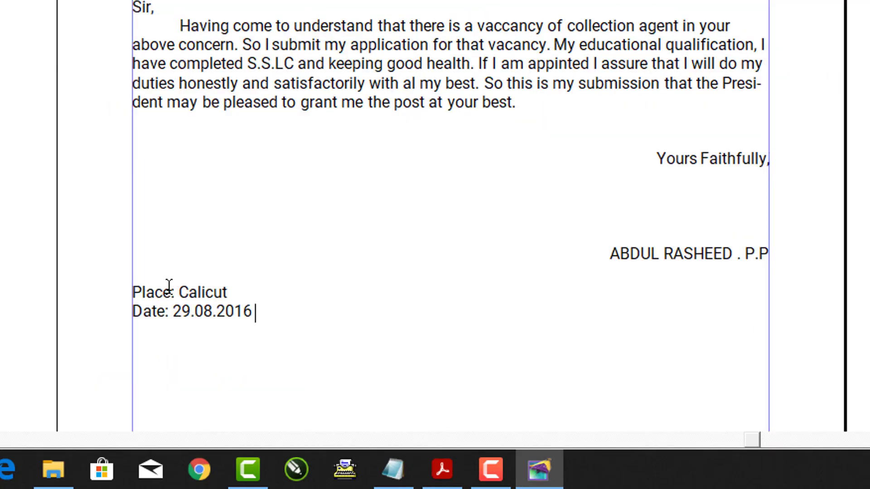
key("alt+Tab")
key("alt+Tab")
type("Monday")
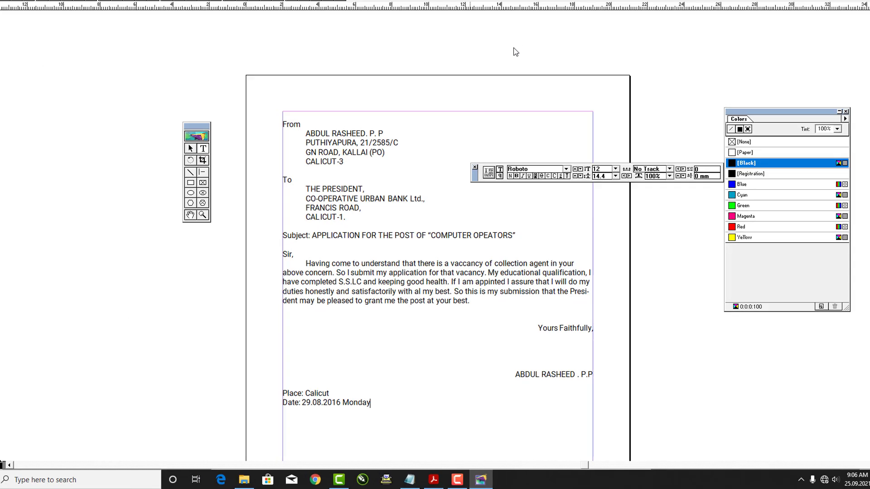
Select the letter's text block, undo an accidental deletion, and drag the block slightly lower on the page
left_click(205, 172)
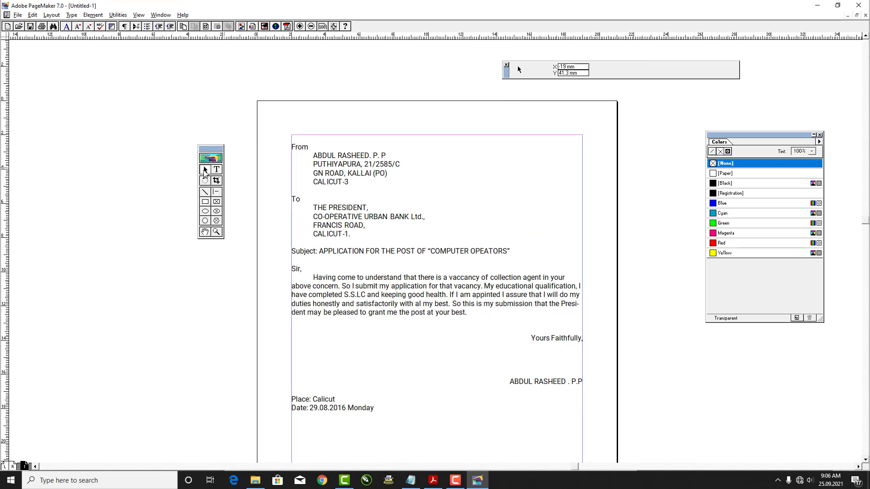
left_click(333, 212)
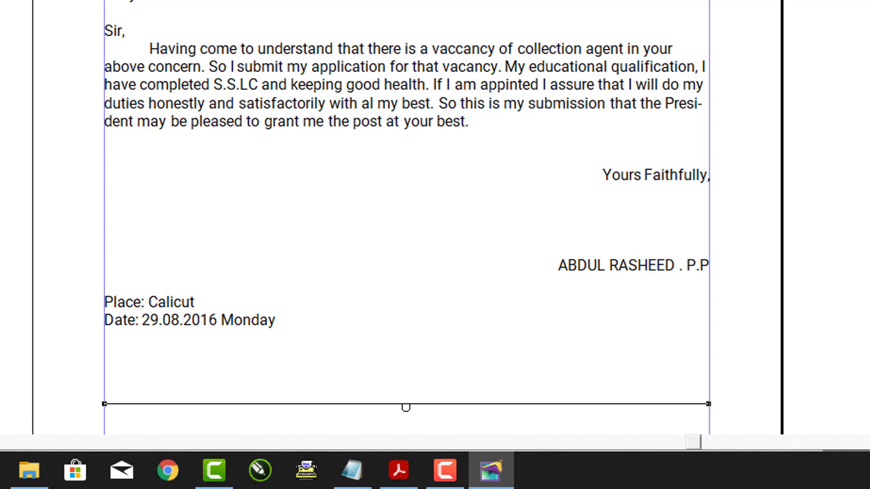
key("Delete")
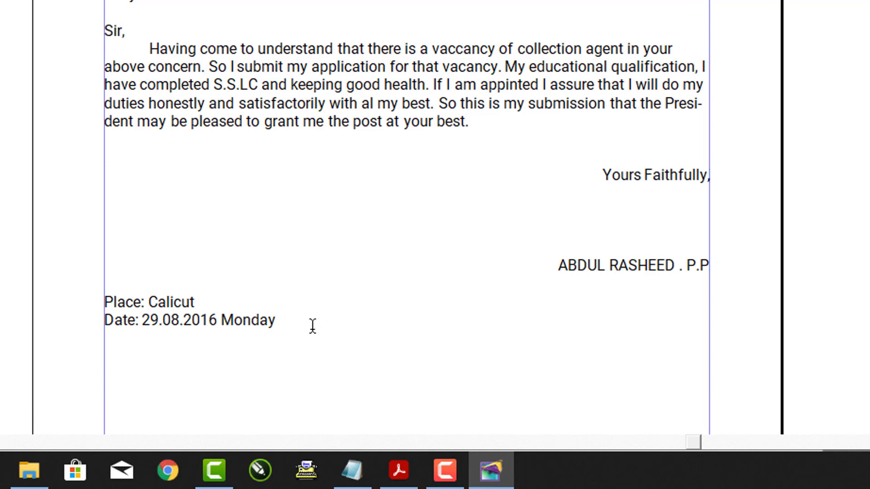
left_click(284, 321)
key("ctrl+z")
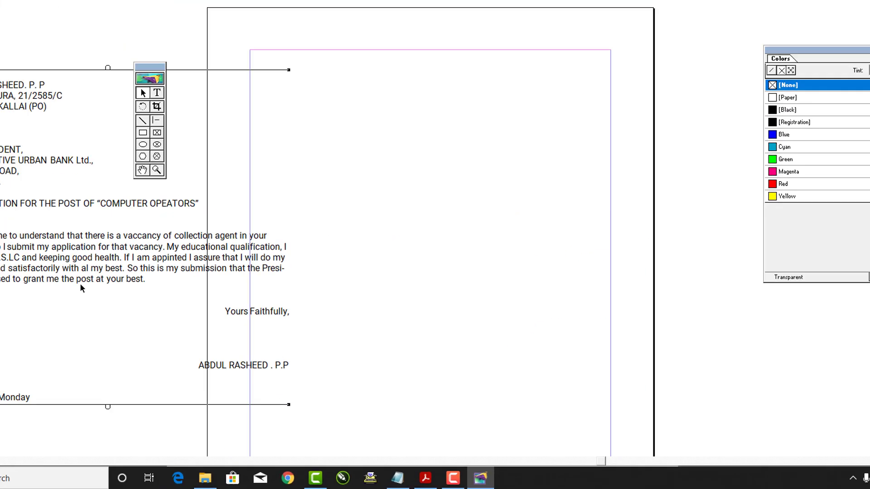
left_click_drag(79, 283, 429, 245)
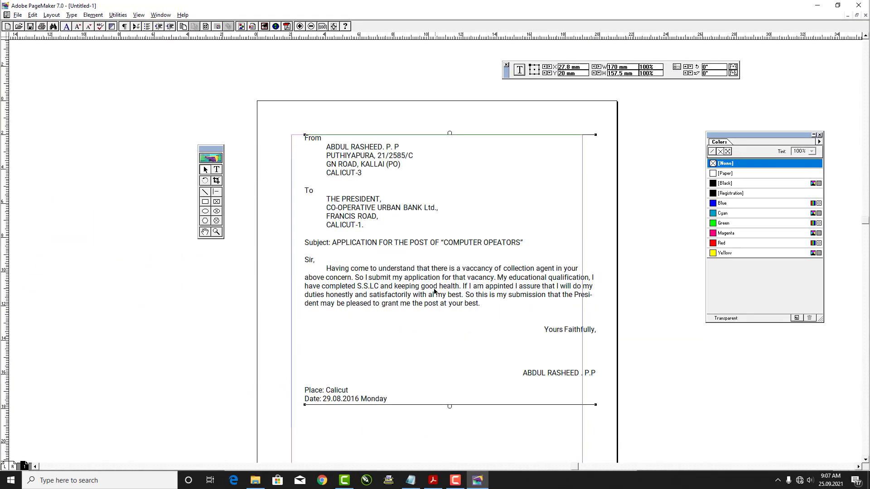
mouse_move(434, 289)
left_mouse_down()
mouse_move(463, 346)
mouse_move(443, 292)
mouse_move(433, 295)
left_mouse_up()
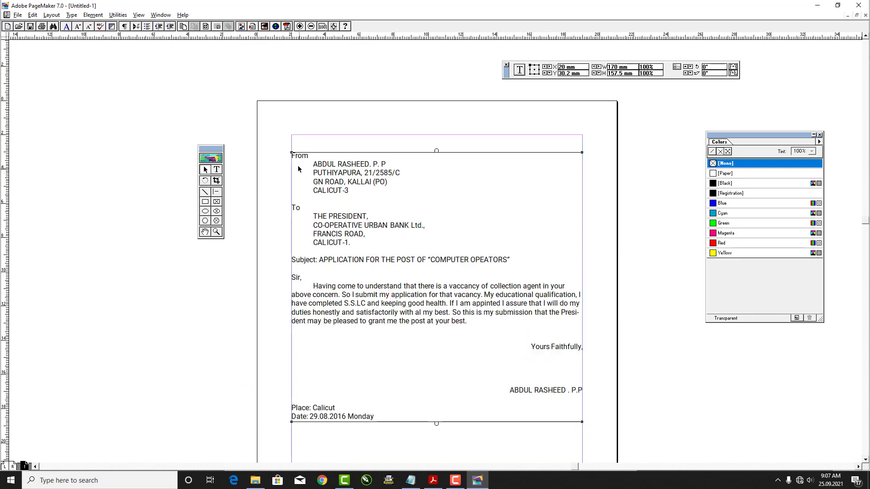
Resize the letter's text frame to span the left and right margin guides
left_click_drag(292, 152, 326, 167)
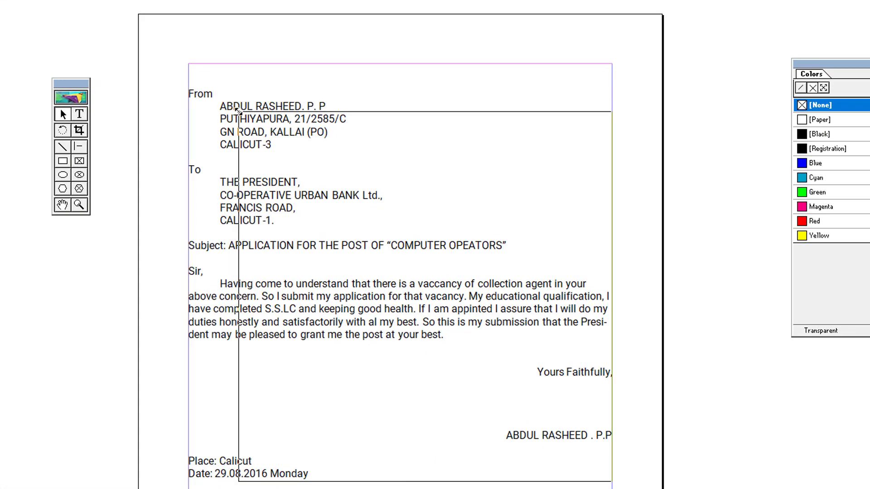
left_click_drag(237, 110, 188, 100)
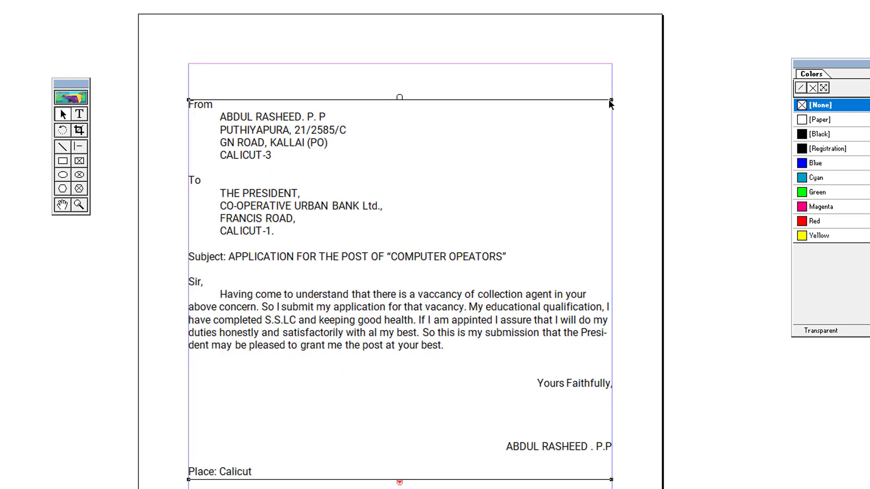
mouse_move(608, 99)
left_mouse_down()
mouse_move(583, 91)
mouse_move(612, 93)
left_mouse_up()
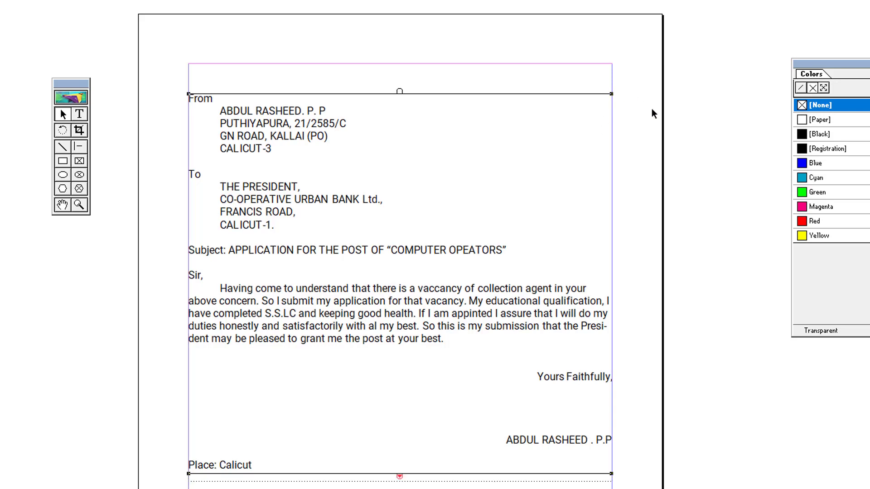
left_click(692, 167)
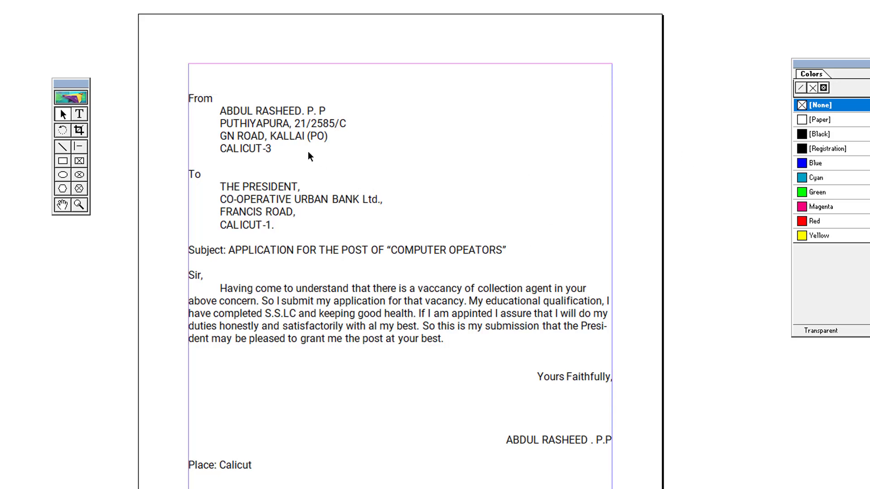
left_click_drag(291, 141, 281, 142)
left_click(698, 221)
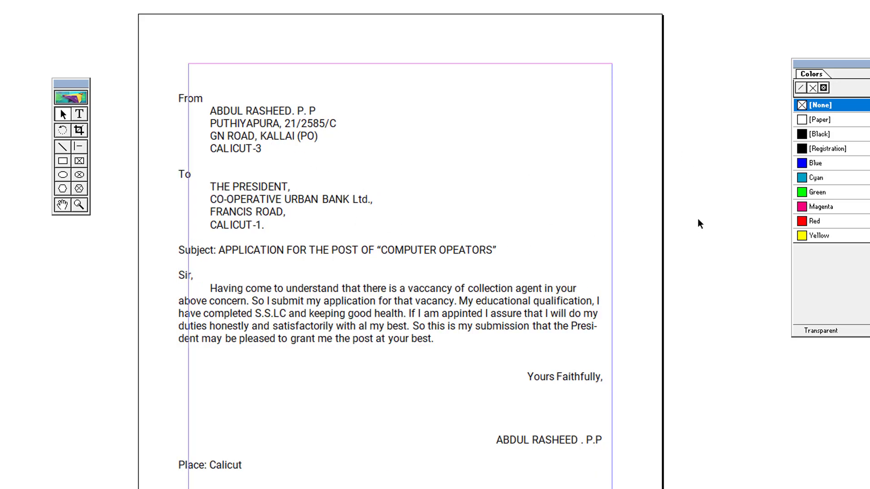
left_click(259, 251)
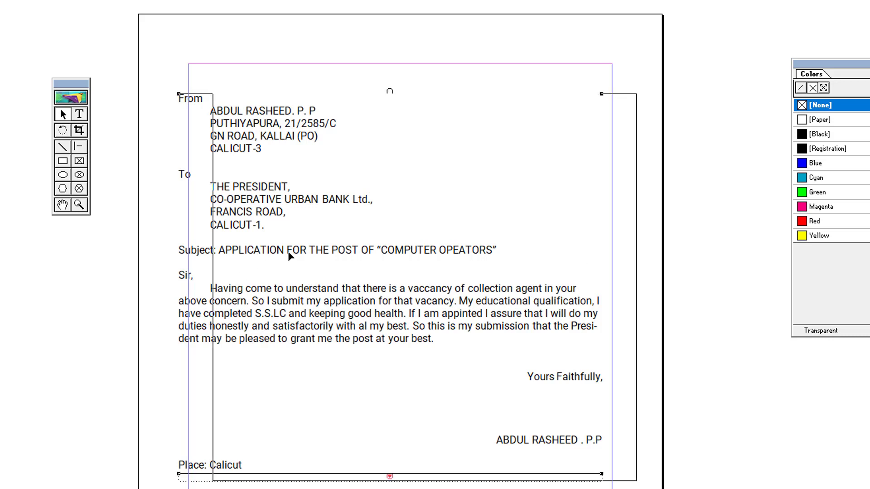
left_click_drag(268, 248, 278, 245)
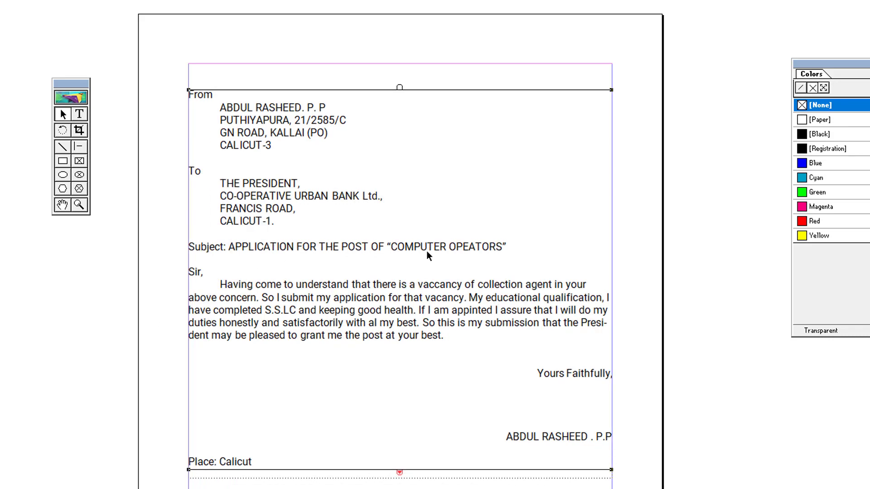
left_click(696, 265)
Nudge the frame and extend its bottom edge so the Date line shows again
key("Up")
key("Up")
key("Up")
key("Down")
key("Down")
key("Down")
key("Down")
key("Down")
key("Down")
key("Down")
key("Down")
key("Down")
key("Down")
key("Down")
key("Down")
key("Down")
key("Down")
key("Down")
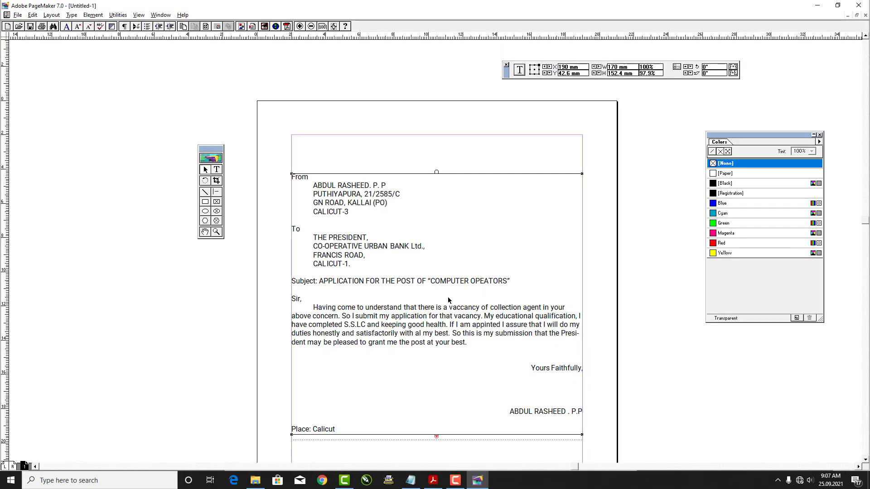
scroll(404, 322, "down", 5)
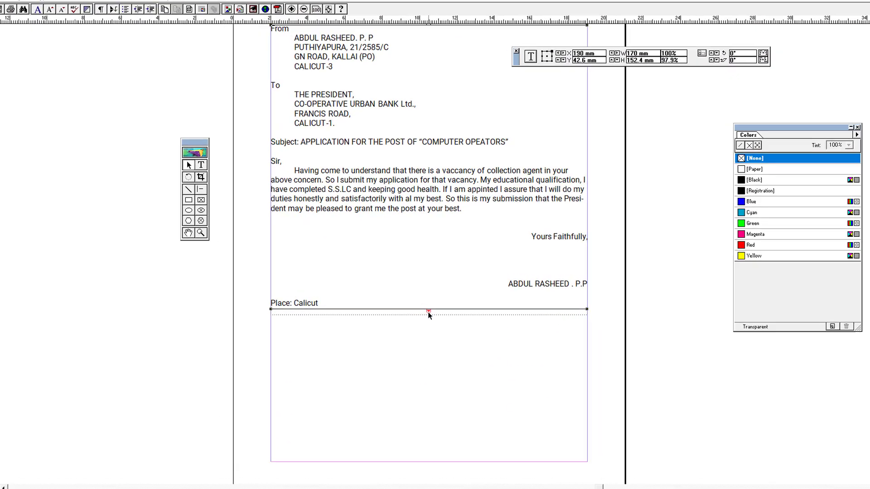
left_click_drag(447, 362, 452, 413)
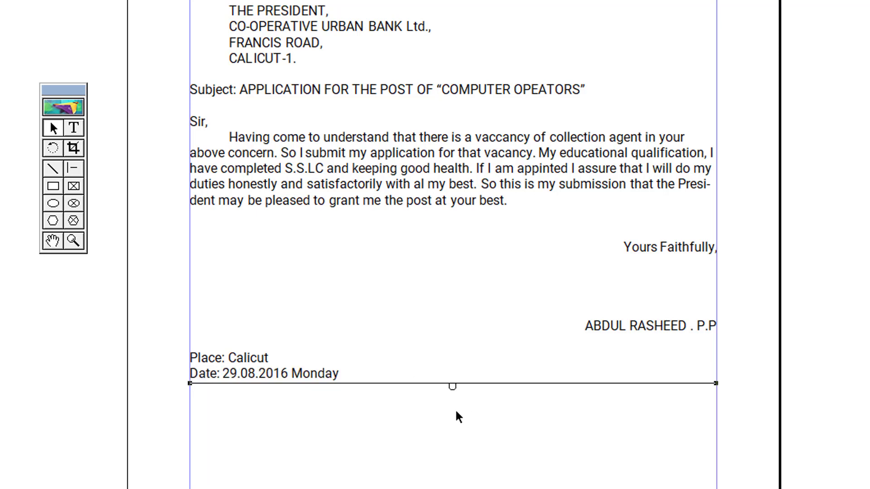
scroll(442, 326, "up", 4)
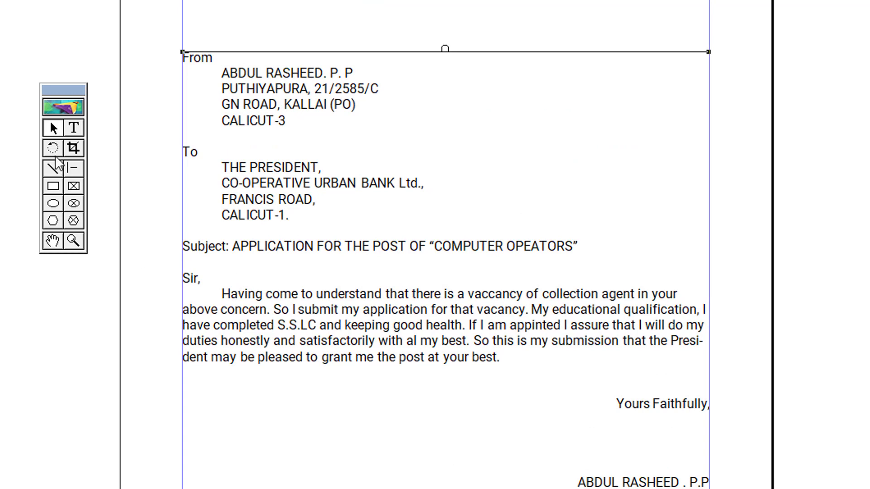
Justify the body paragraph and set its leading to 20
left_click(73, 129)
left_click_drag(225, 294, 530, 369)
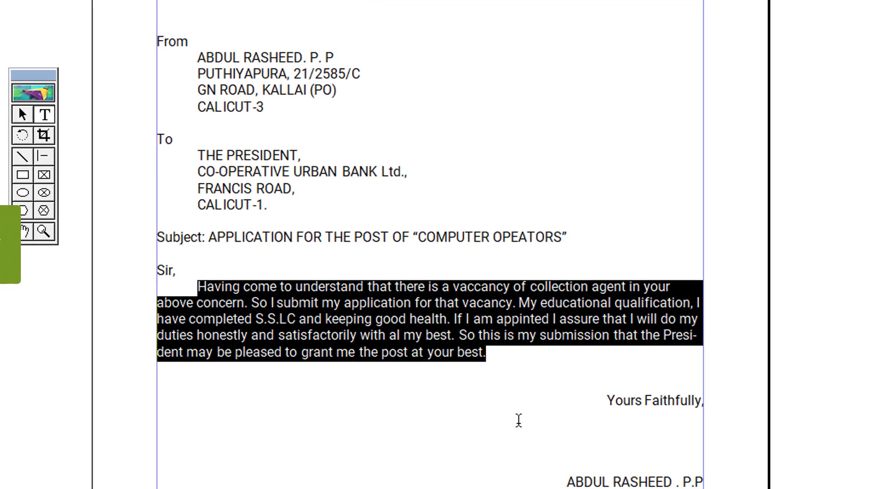
key("ctrl+shift+j")
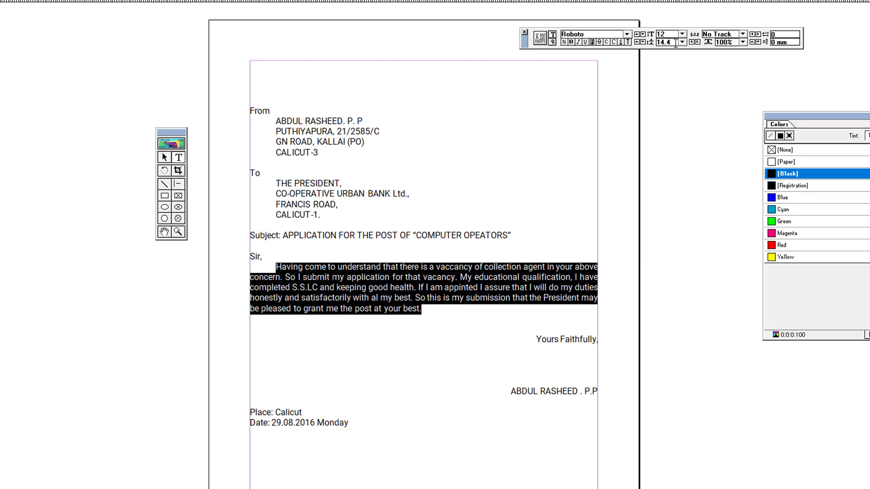
left_click_drag(676, 43, 655, 44)
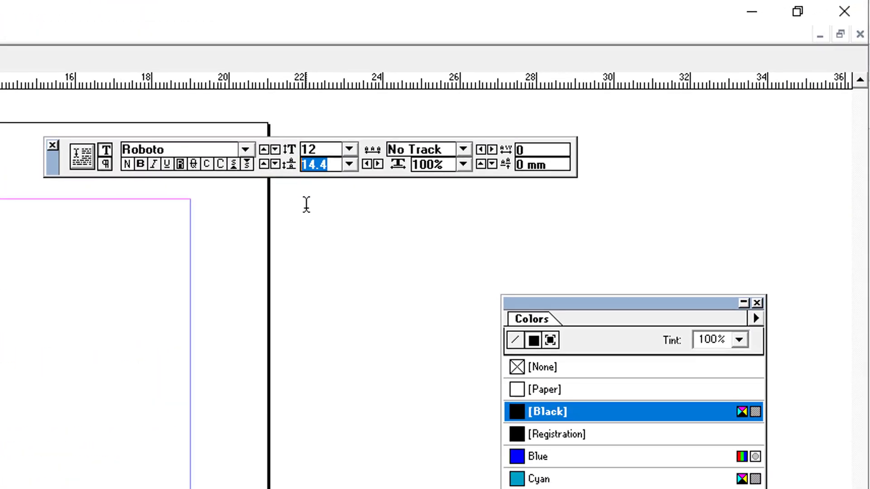
type("20")
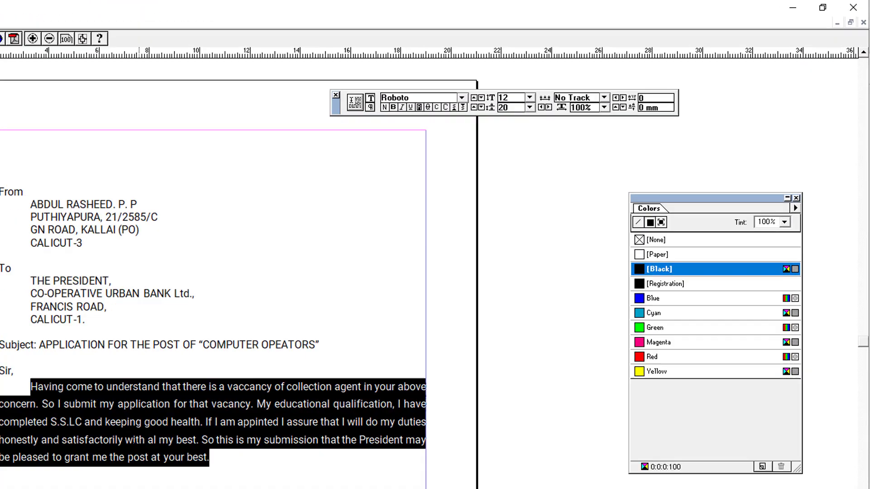
left_click(375, 288)
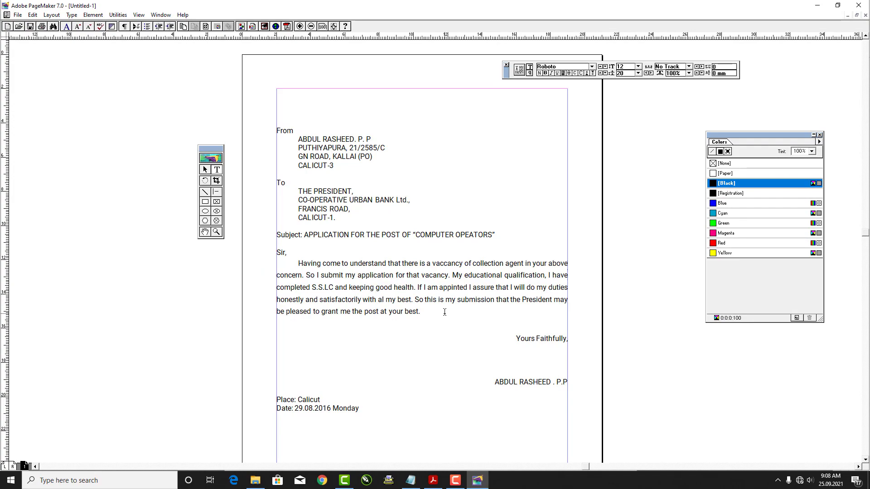
Make the subject text after 'Subject:' bold
left_click_drag(308, 235, 327, 235)
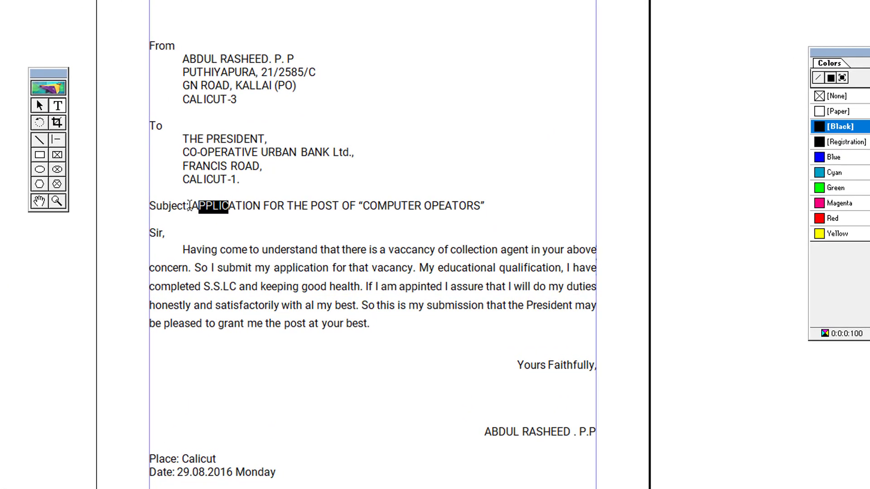
left_click_drag(194, 202, 489, 206)
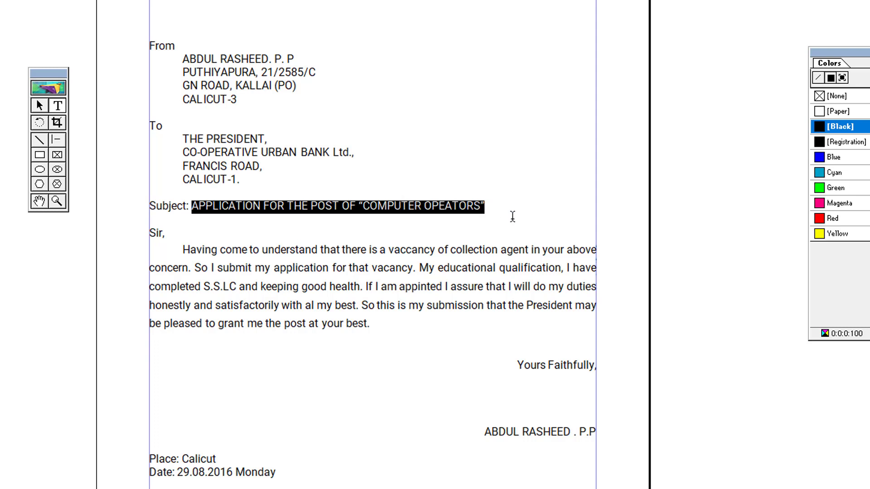
key("ctrl+shift+b")
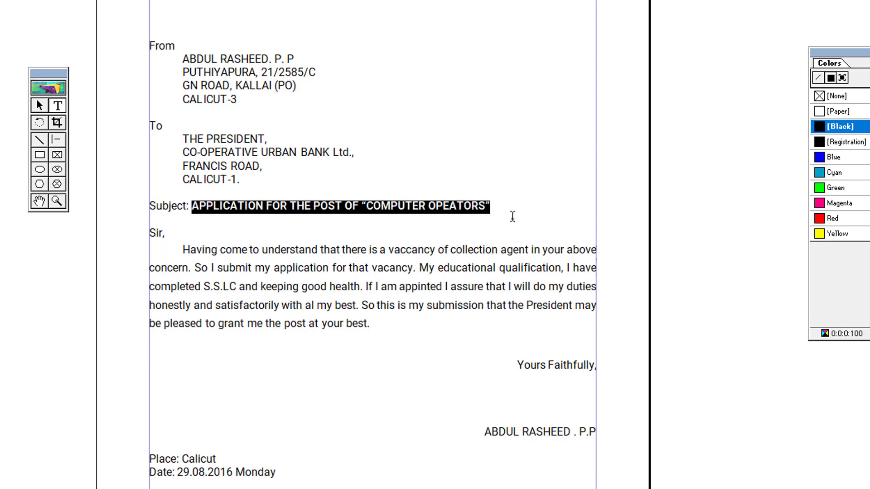
left_click(388, 287)
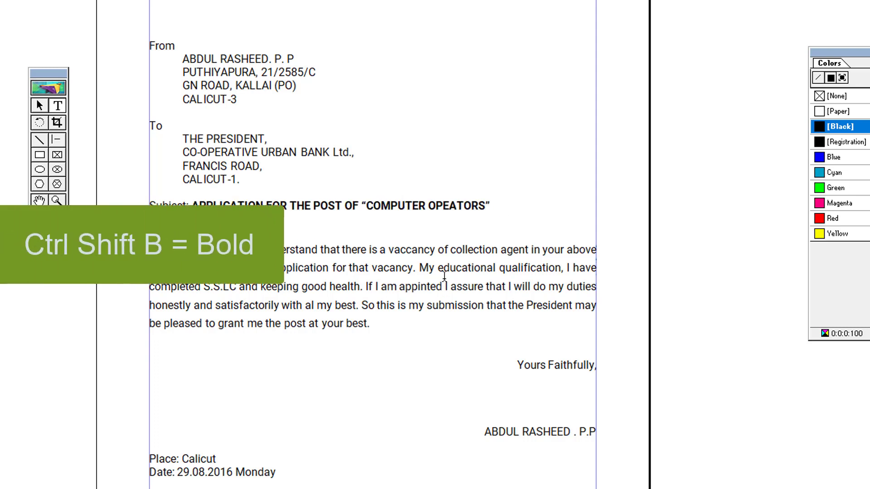
Select the letter's whole text block with the Pointer tool
left_click(38, 105)
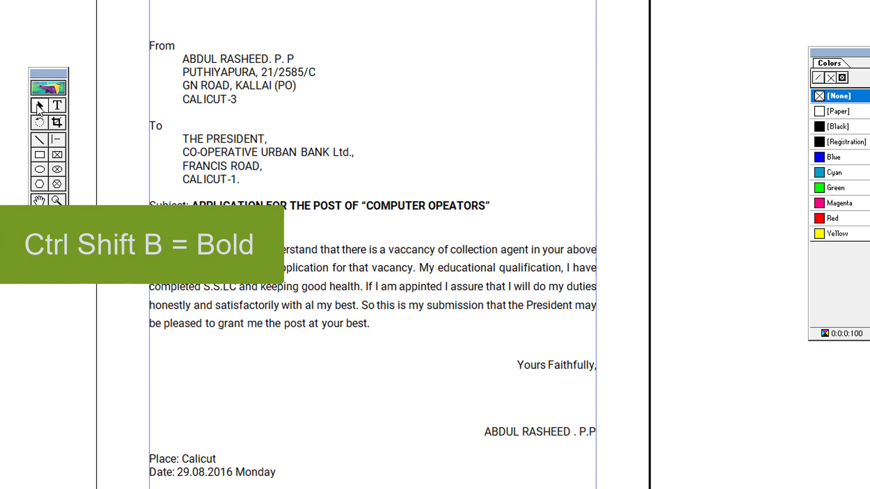
left_click(409, 210)
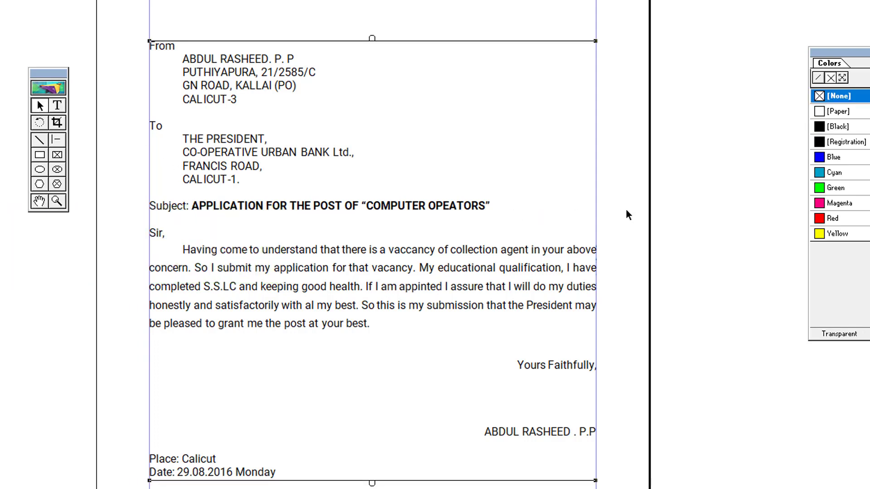
left_click(671, 211)
left_click(413, 206)
Nudge the letter's text block up, then drag it off the page to the right
key("Up")
key("Up")
key("Up")
key("Up")
key("Up")
key("Up")
key("Up")
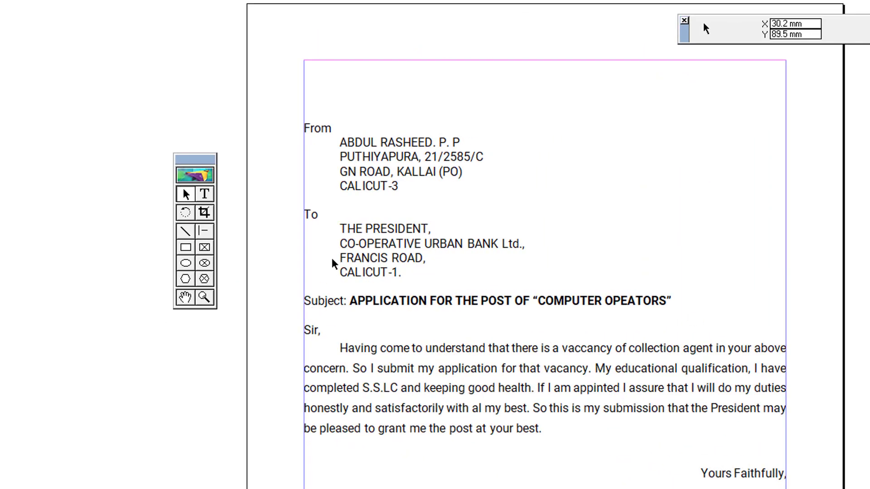
left_click(373, 185)
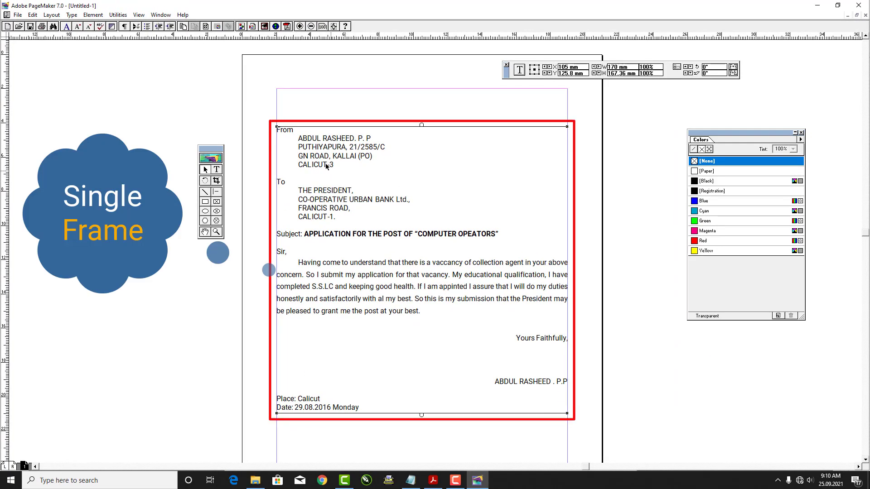
mouse_move(317, 156)
left_mouse_down()
mouse_move(614, 169)
mouse_move(333, 178)
mouse_move(407, 180)
mouse_move(580, 175)
mouse_move(617, 166)
left_mouse_up()
Type the From block with the sender's name, address and phone number at the top-left margin
left_click(434, 206)
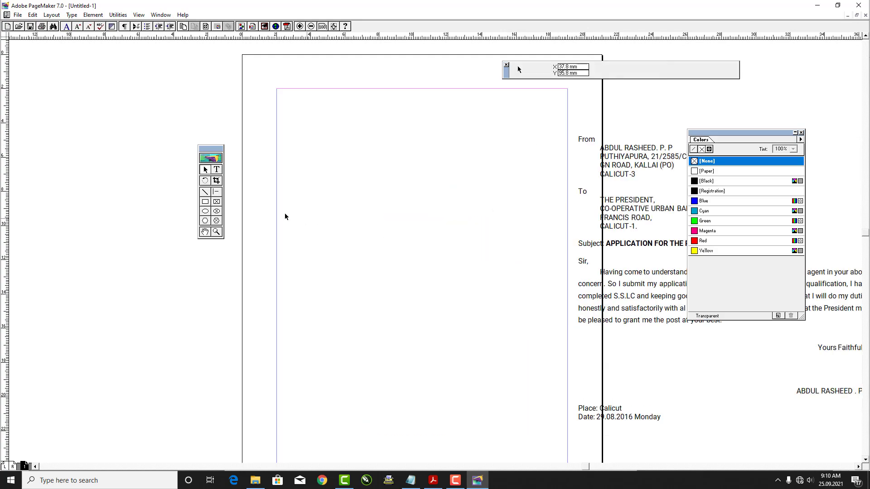
left_click(216, 169)
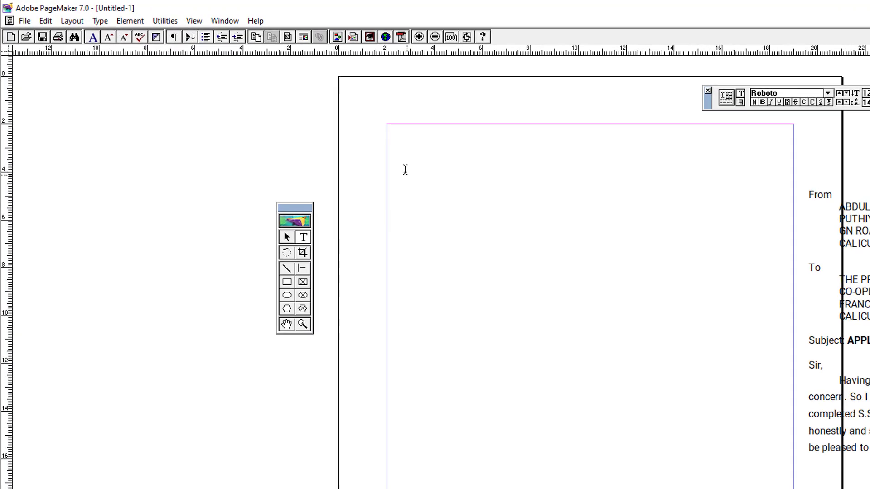
left_click(425, 169)
type("From")
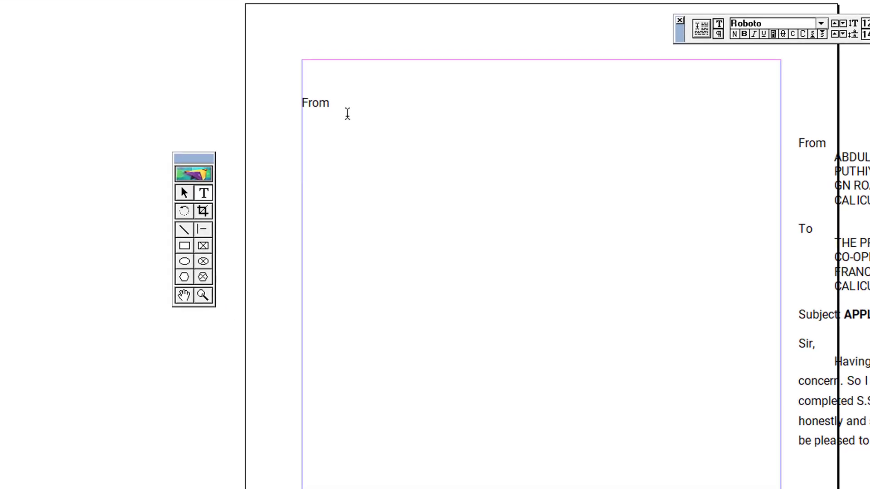
key("Return")
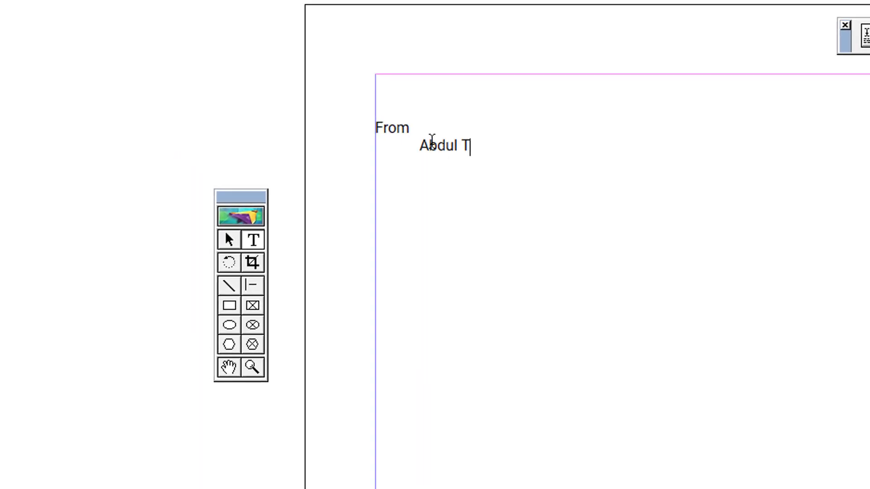
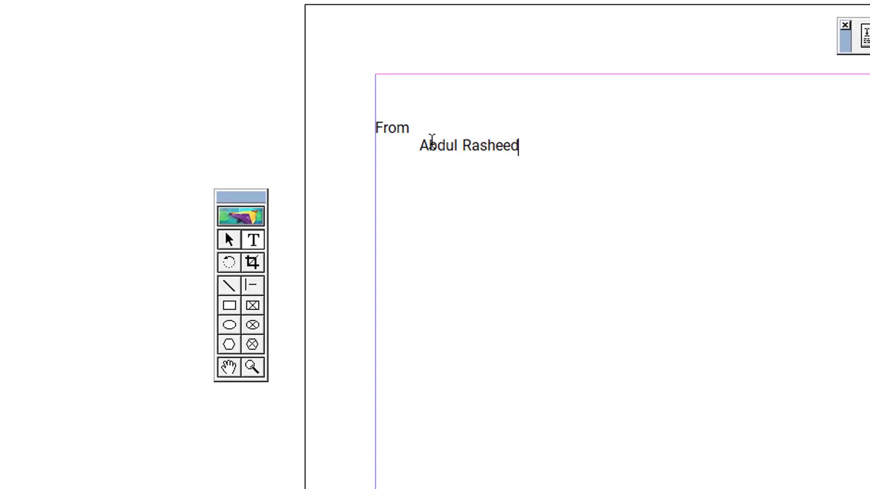
key("Return")
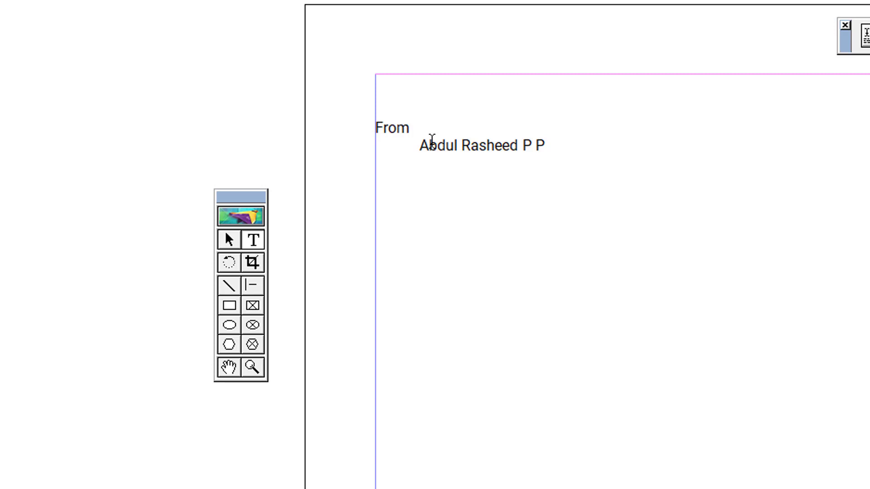
type("Civil Station")
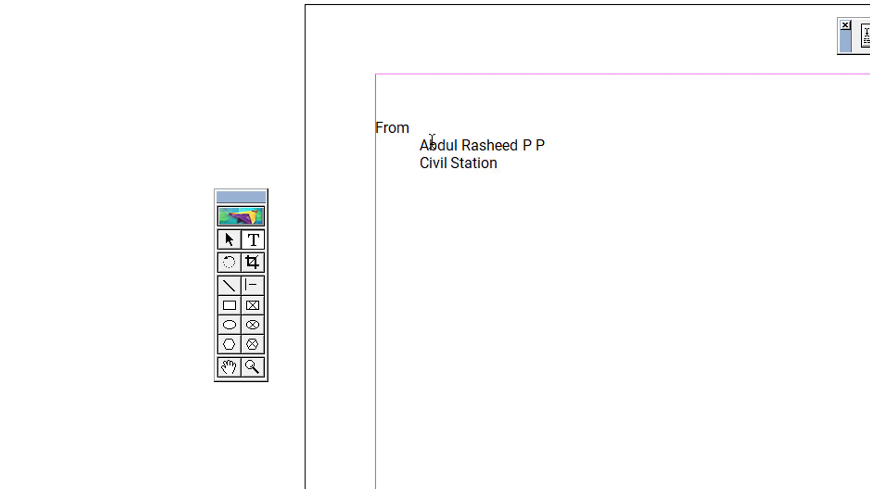
key("Return")
type("Calicut \tP")
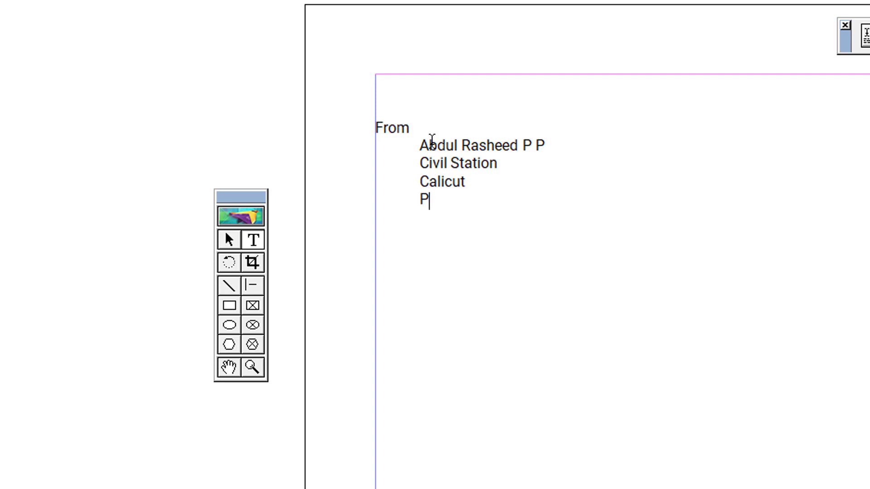
type("h:123456789")
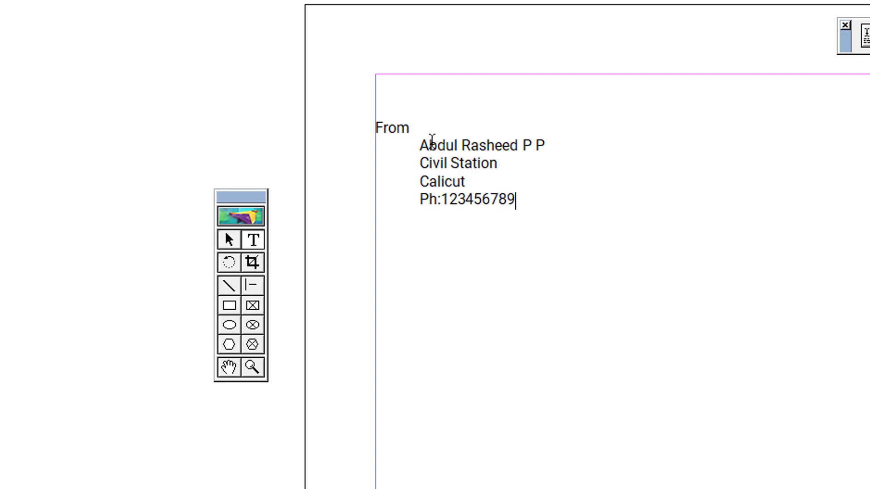
Type the To block addressed to The Principal, Govt. Industrial Training Department, with its address
left_click(229, 240)
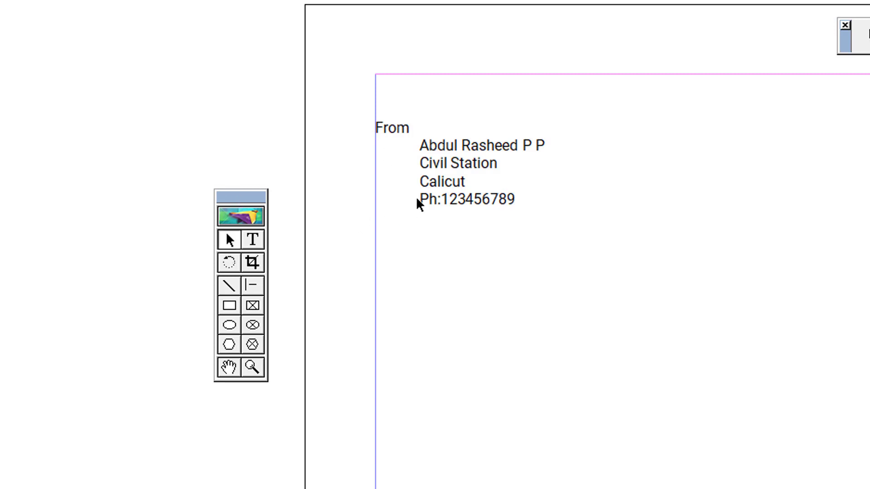
left_click(459, 181)
left_click(746, 336)
left_click(252, 239)
left_click(384, 246)
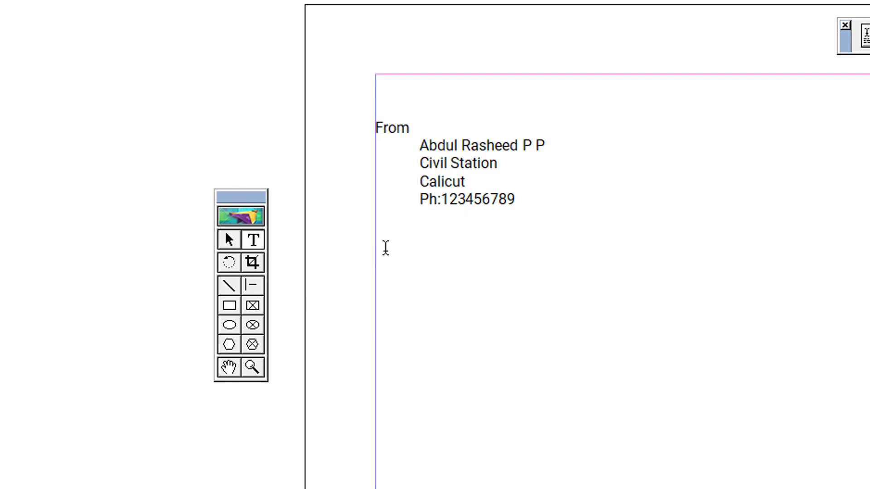
type("To \t")
type("The Princip")
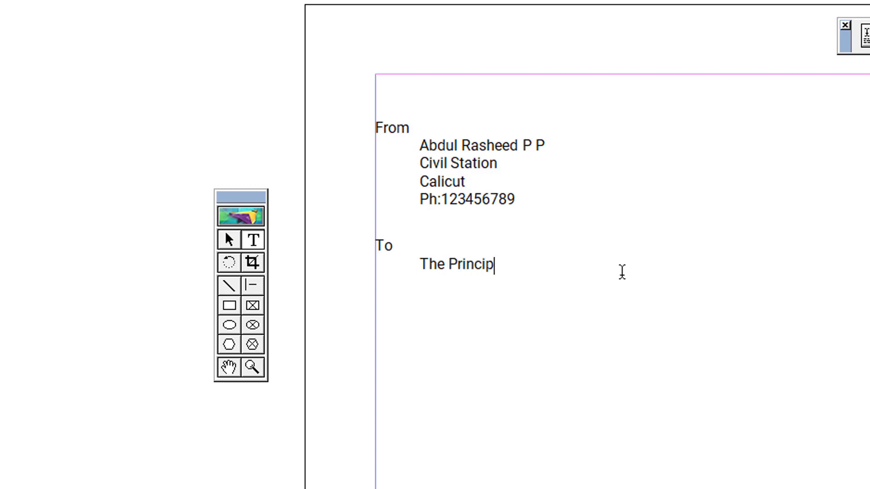
type("al \tGovt. Industrual")
key("BackSpace")
key("BackSpace")
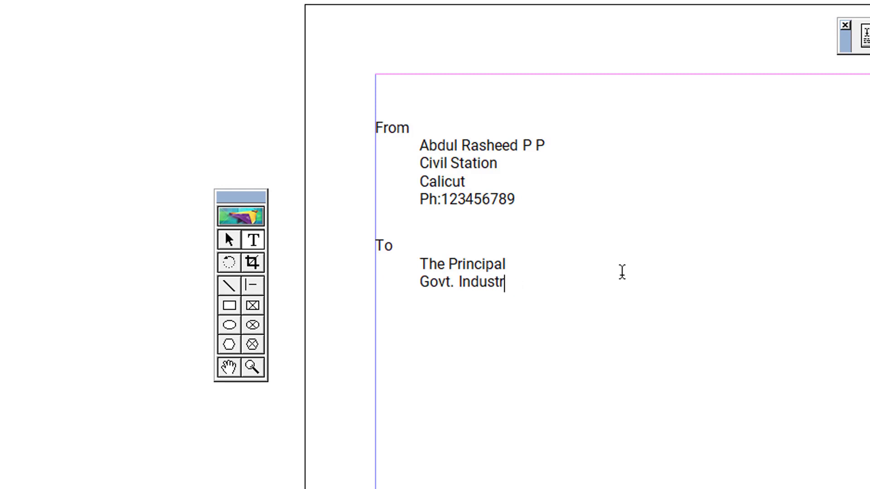
type("ial Trainin")
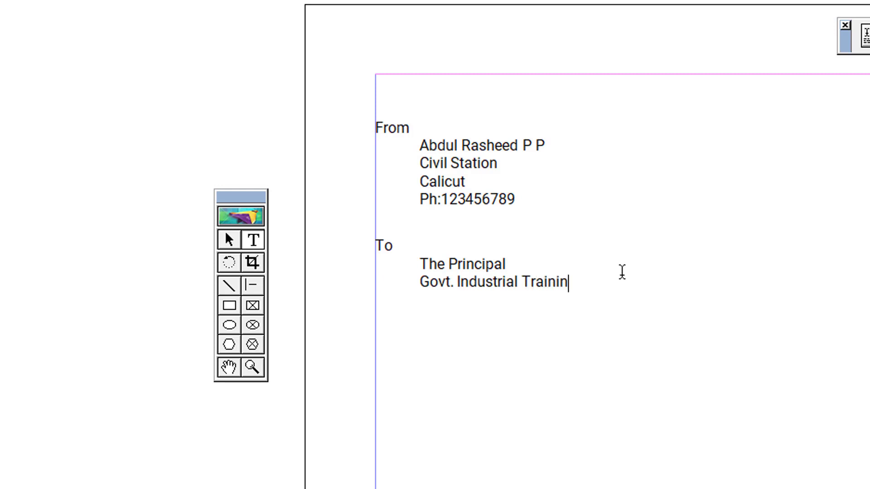
type("g Department TV")
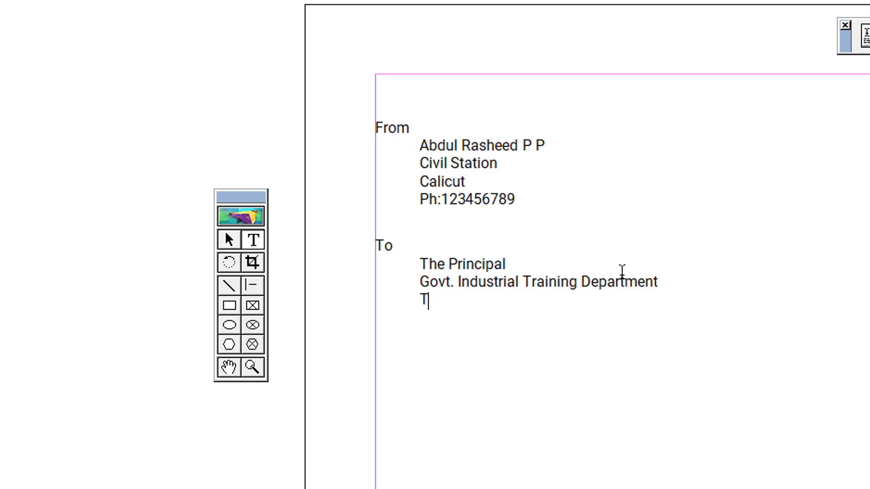
type("M")
key("Return")
type("Kerala")
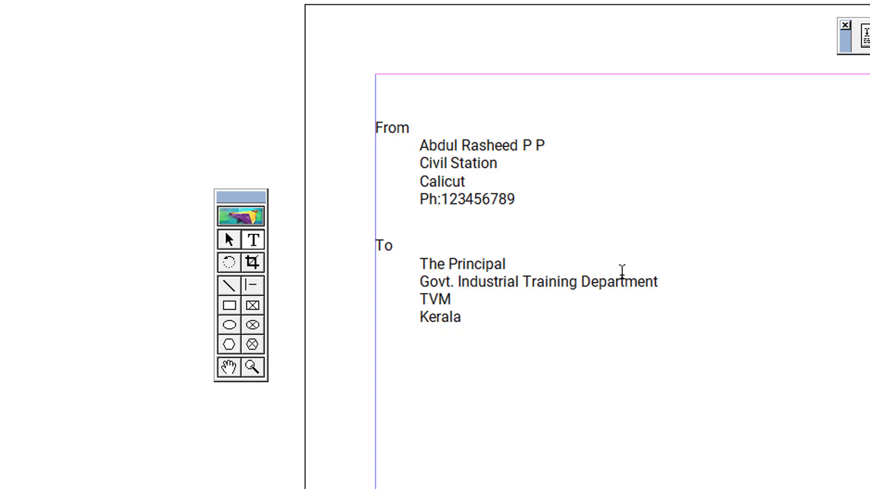
Shift the To block slightly right and nudge the From block slightly higher
left_click(228, 240)
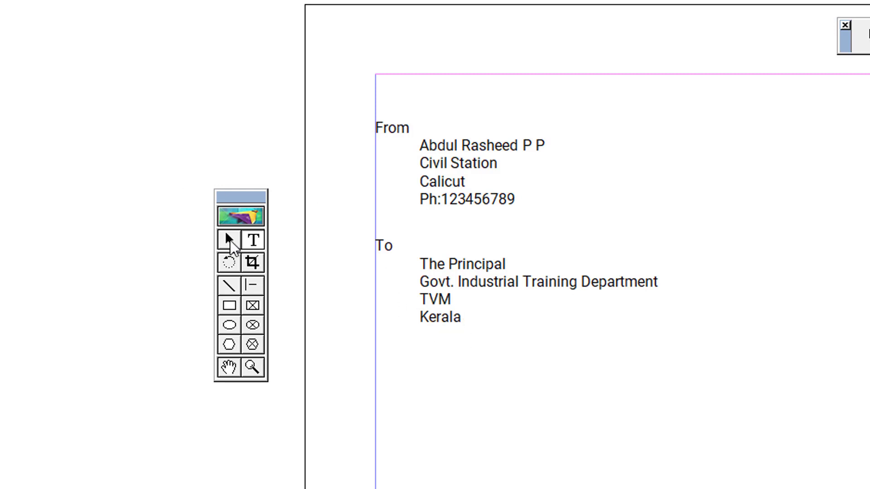
left_click(457, 279)
left_click_drag(501, 287, 528, 287)
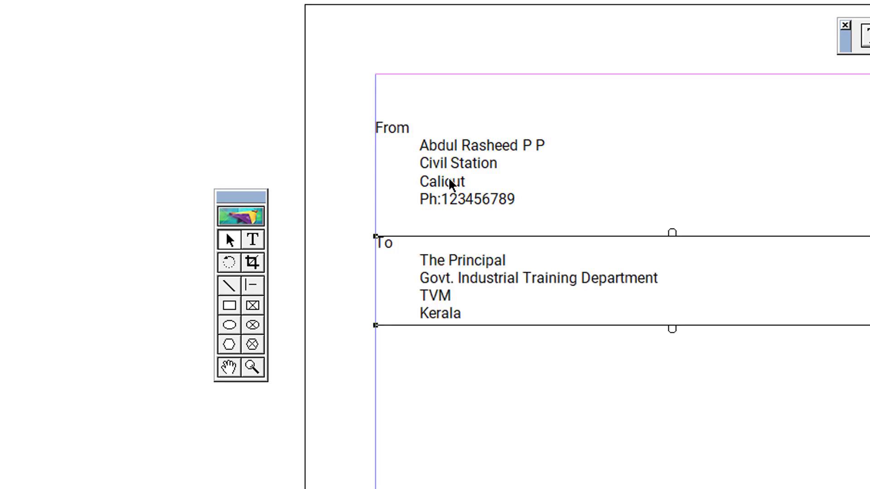
mouse_move(451, 184)
left_mouse_down()
mouse_move(468, 178)
mouse_move(451, 179)
left_mouse_up()
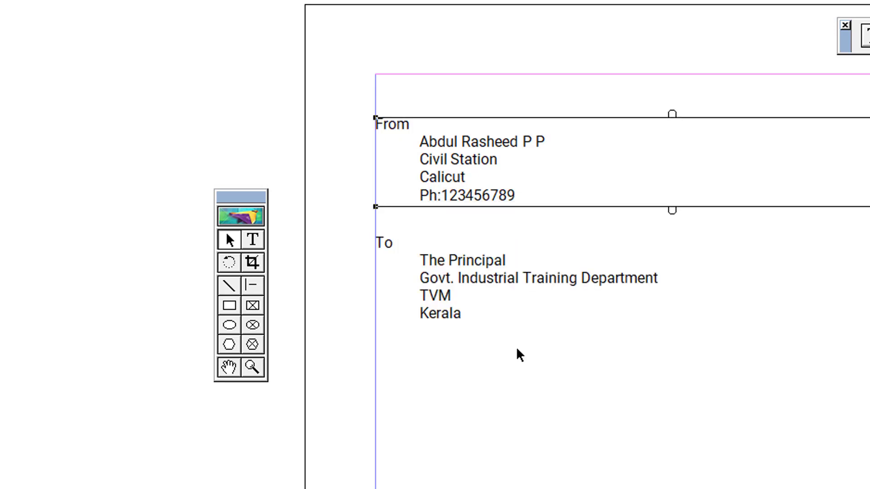
left_click(519, 355)
Add the line 'Subject: Subject goes here...' below the To block
left_click(252, 240)
left_click(376, 362)
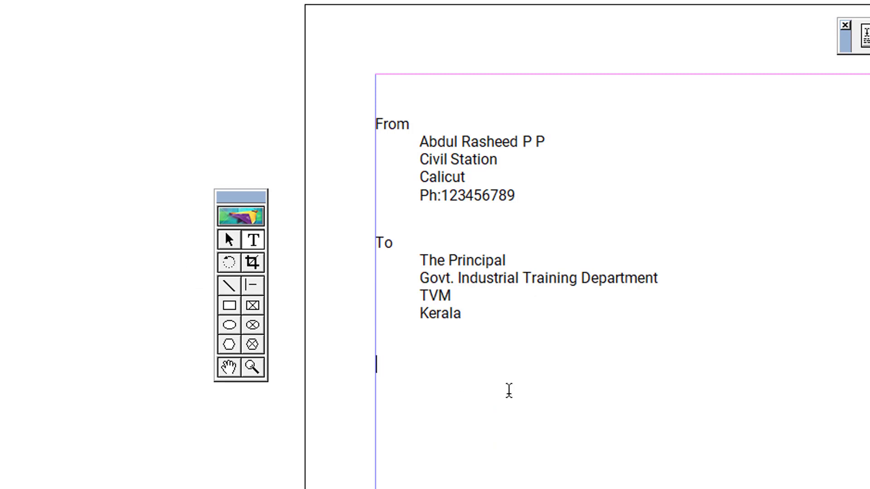
type("Subje")
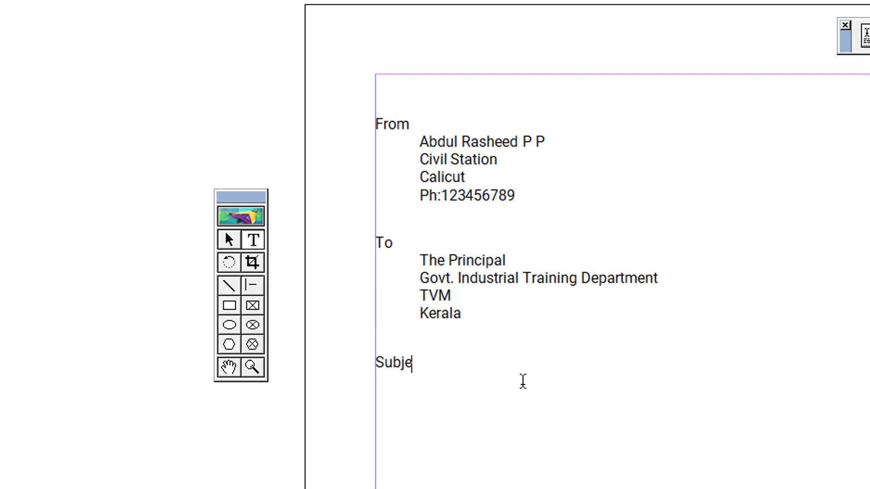
type("ct: Subject goes here...")
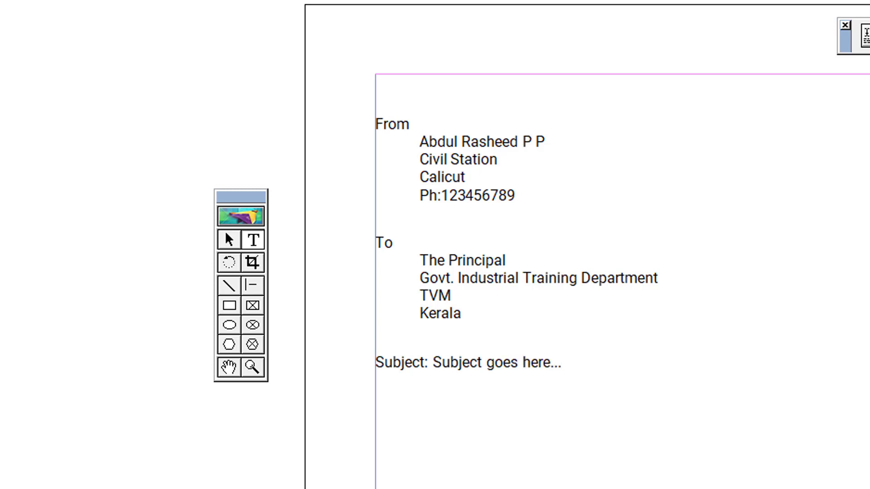
left_click(228, 239)
left_click(455, 376)
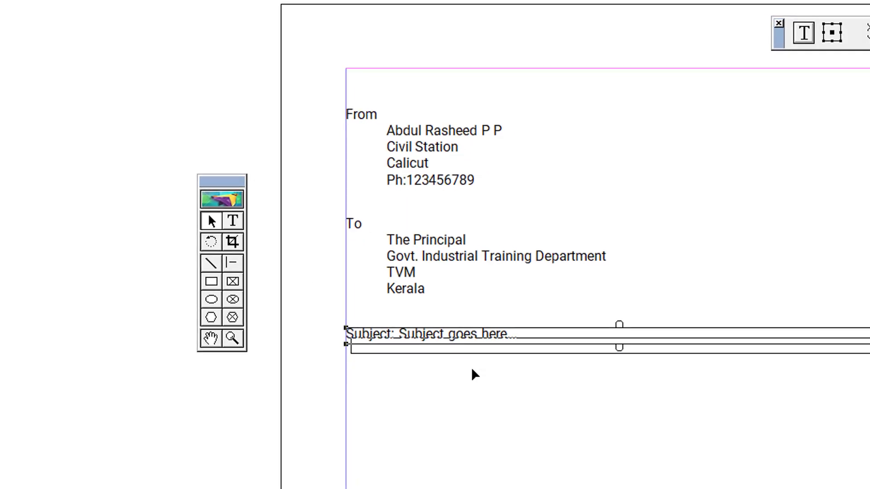
left_click(559, 468)
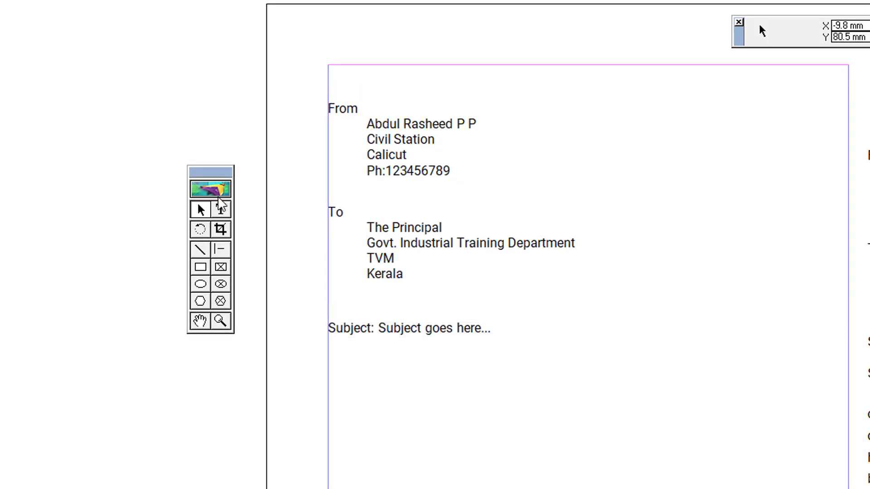
Type the salutation 'Sir,' on its own line below the Subject line
left_click(221, 209)
left_click(338, 375)
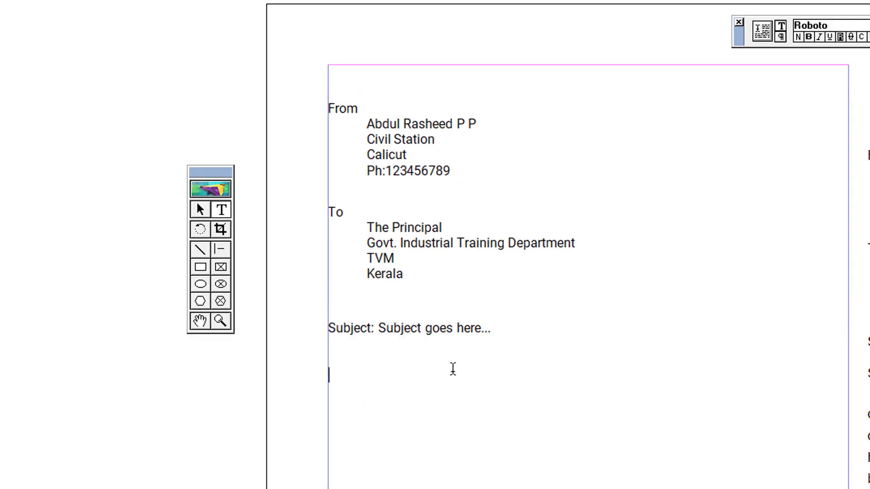
type("Sir,")
key("Return")
key("Return")
key("Return")
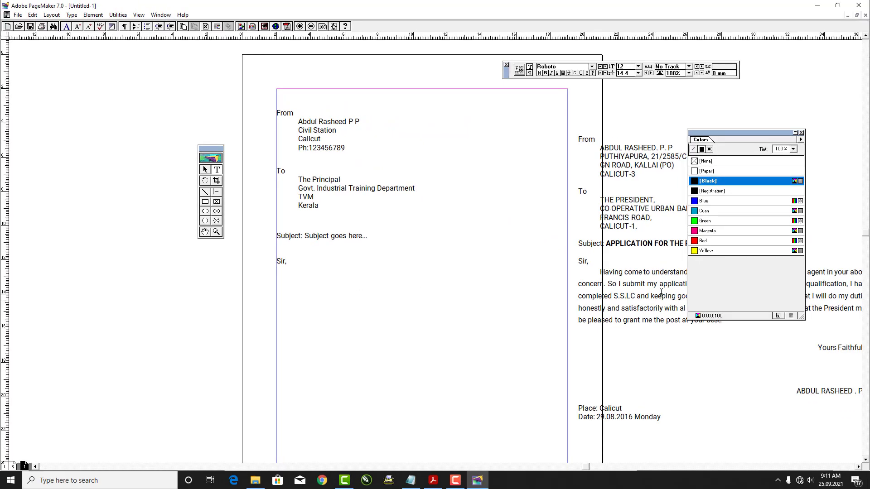
Copy the reference letter's body paragraph and paste it below 'Sir,'
left_click_drag(600, 271, 789, 324)
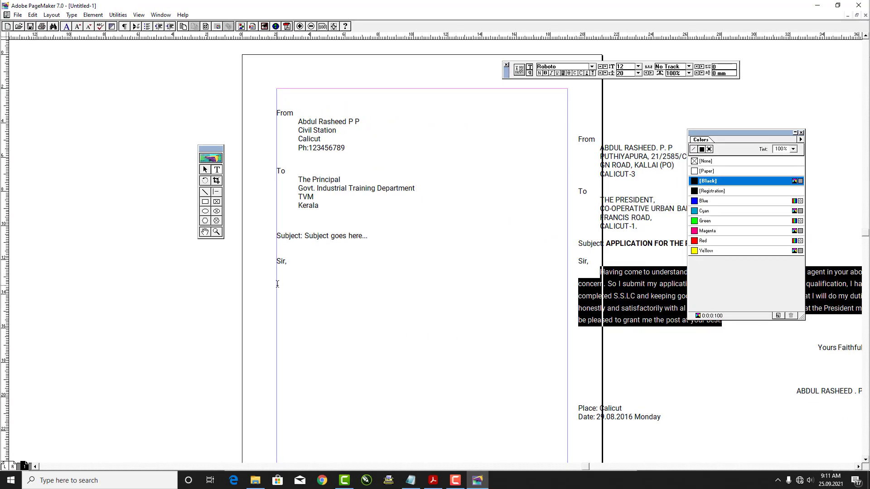
left_click(277, 284)
type("Having come to understand that there is a vaccancy of collection agent in your above concern. So I submit my application for that vacancy. My educational qualification, I have completed S.S.LC and keeping good health. If I am appinted I assure that I will do my duties honestly and satisfactorily with al my best. So this is my submission that the President may be pleased to grant me the post at your best.")
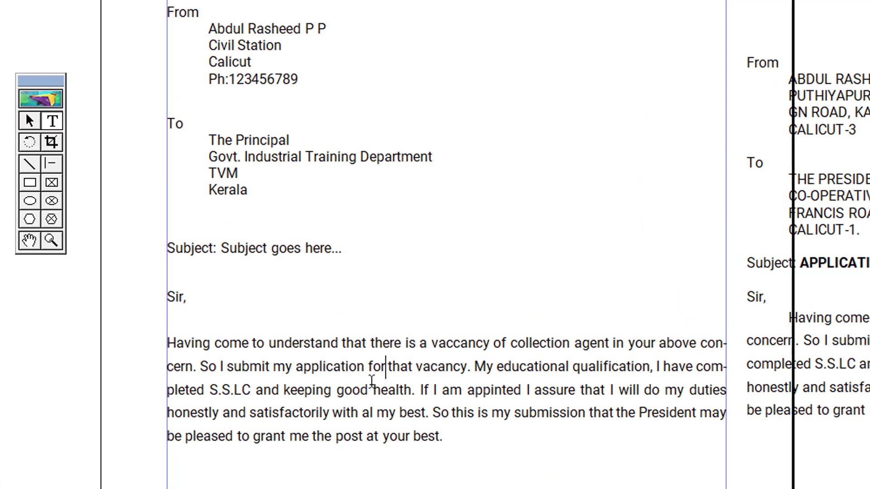
Move the pasted paragraph slightly lower and shift the reference letter block right
left_click(30, 121)
left_click(333, 387)
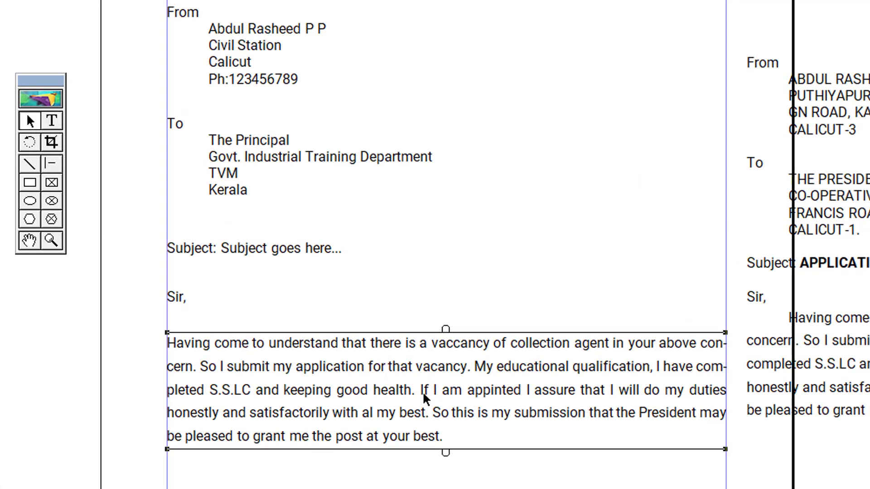
left_click_drag(423, 394, 427, 409)
left_click_drag(841, 210, 846, 168)
left_click(537, 487)
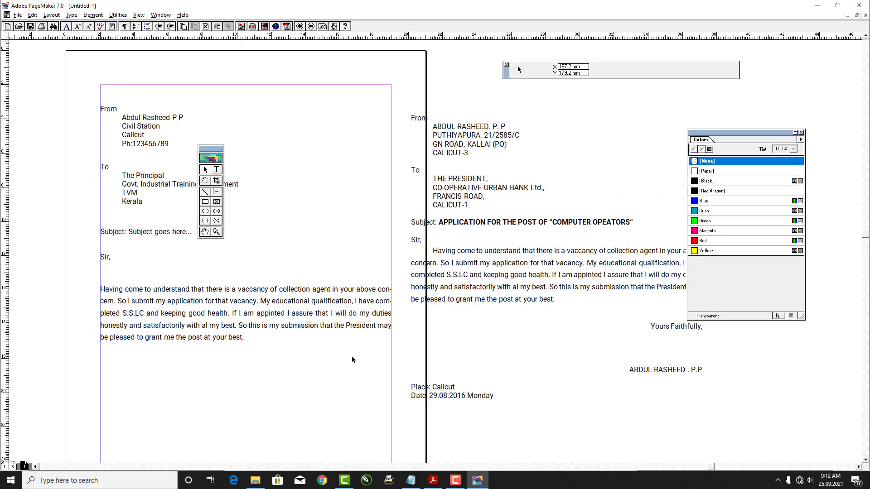
Move the Colors palette, toolbox and reference letter block out of the way
left_click_drag(732, 135, 787, 131)
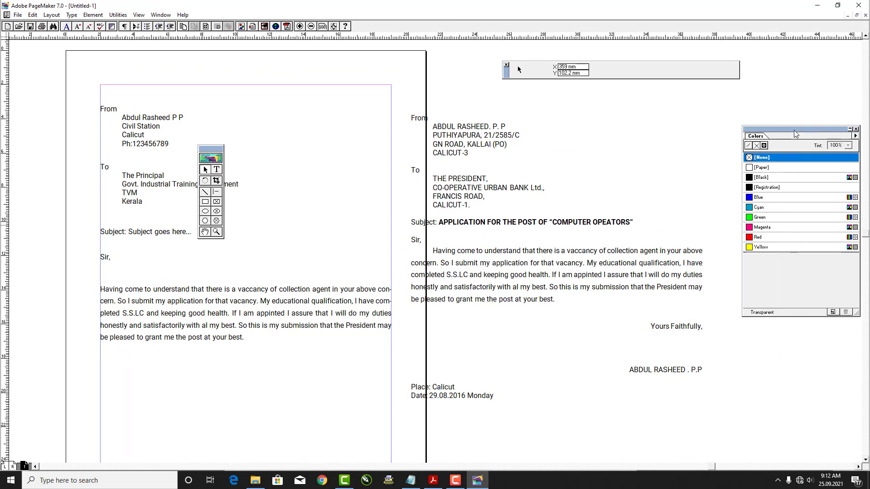
left_click_drag(215, 151, 42, 391)
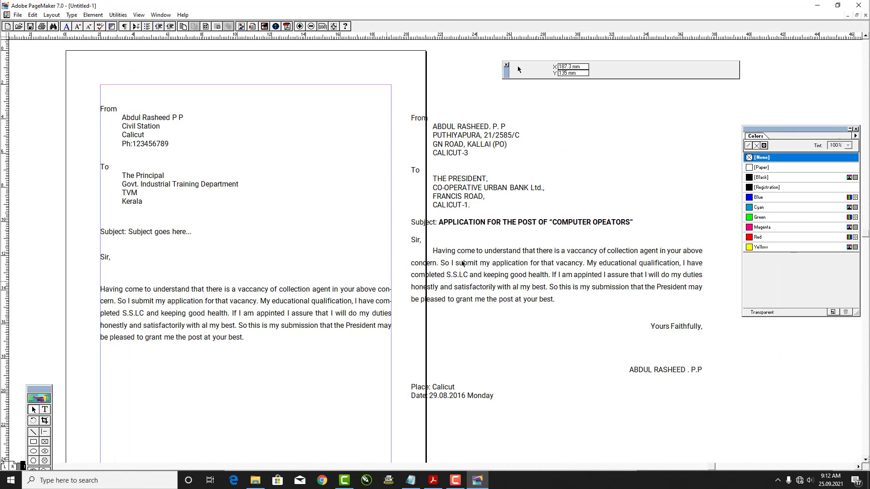
left_click_drag(470, 197, 504, 183)
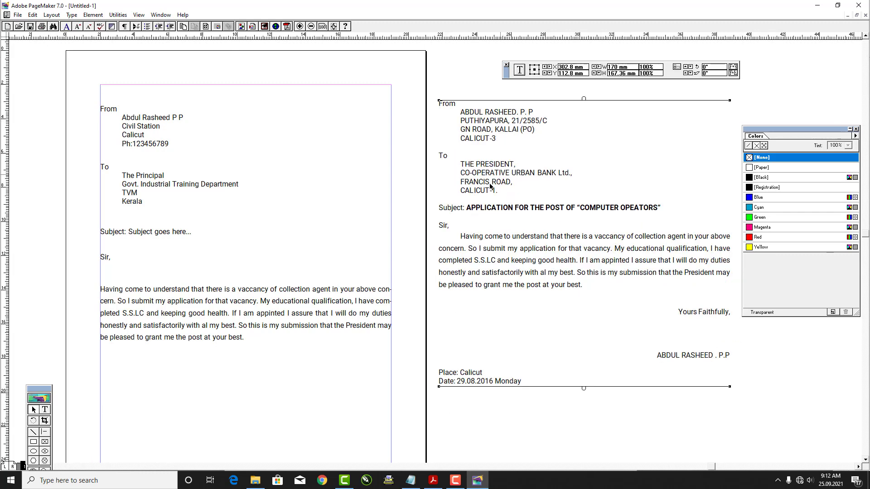
left_click(164, 128)
Realign the From block and move the Subject, 'Sir,' and body paragraph blocks up
left_click(197, 384)
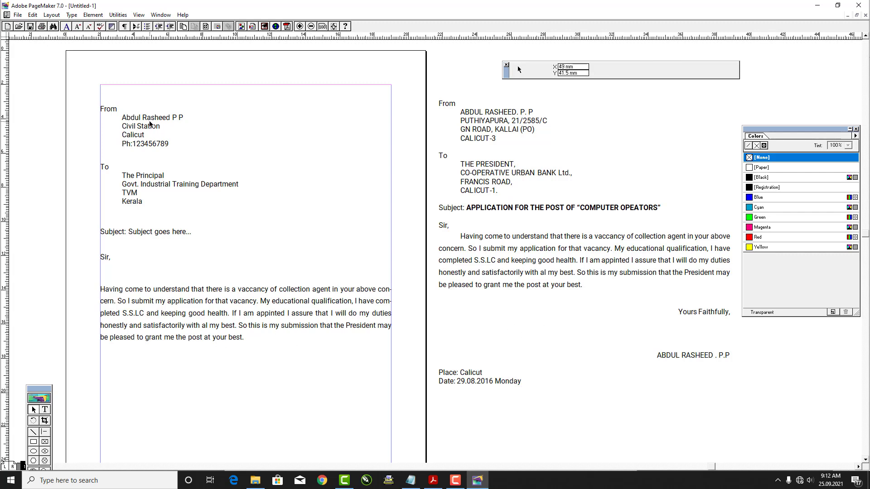
mouse_move(153, 123)
left_mouse_down()
mouse_move(190, 123)
mouse_move(152, 113)
left_mouse_up()
left_click_drag(146, 179, 145, 163)
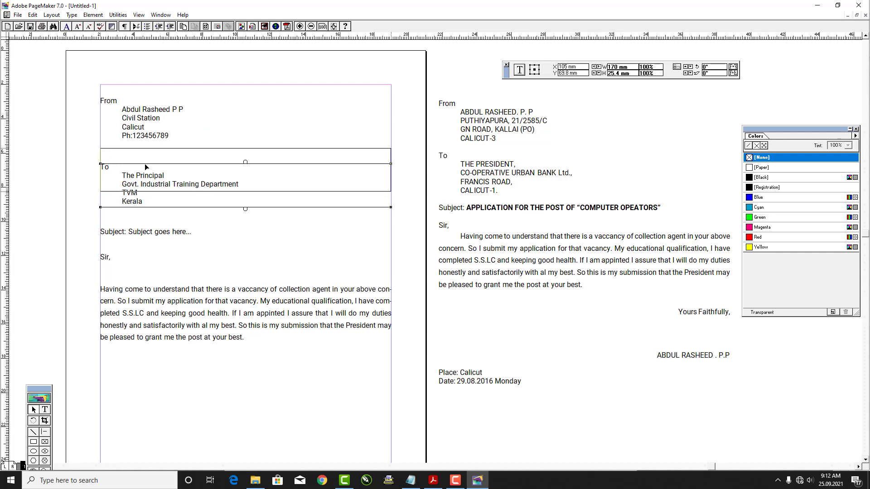
left_click(140, 232)
left_click_drag(141, 212, 142, 212)
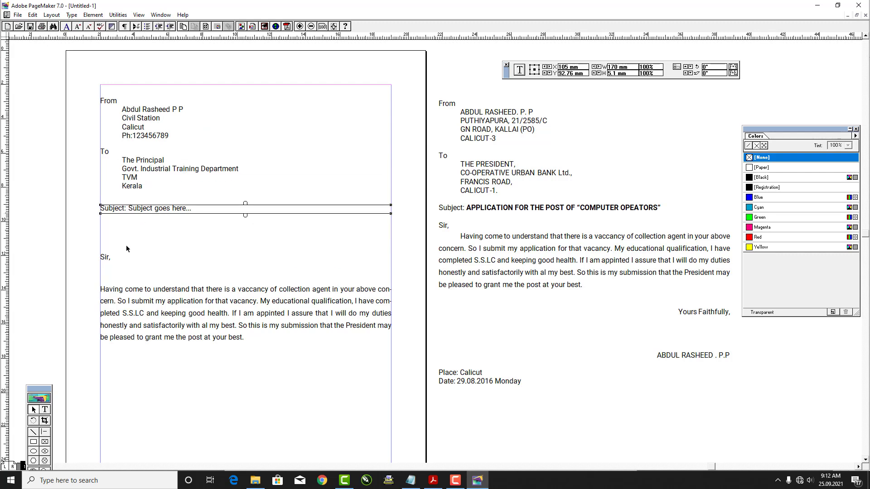
left_click_drag(105, 258, 107, 229)
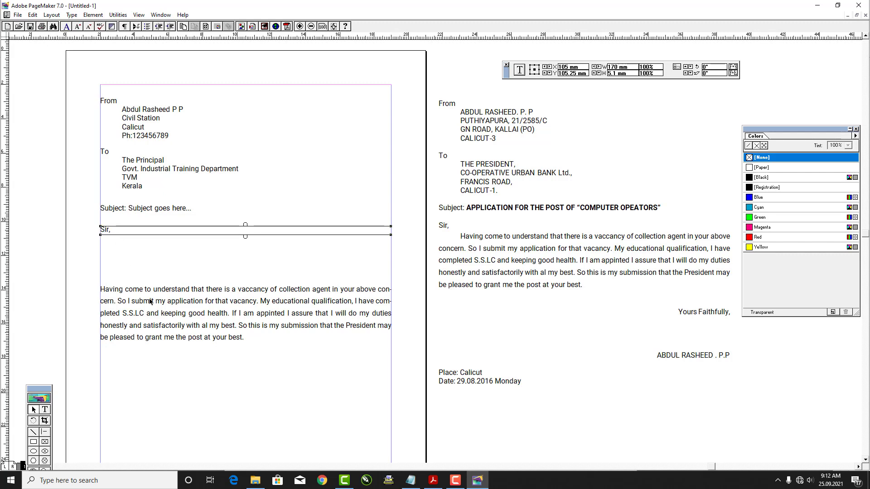
left_click_drag(150, 300, 148, 261)
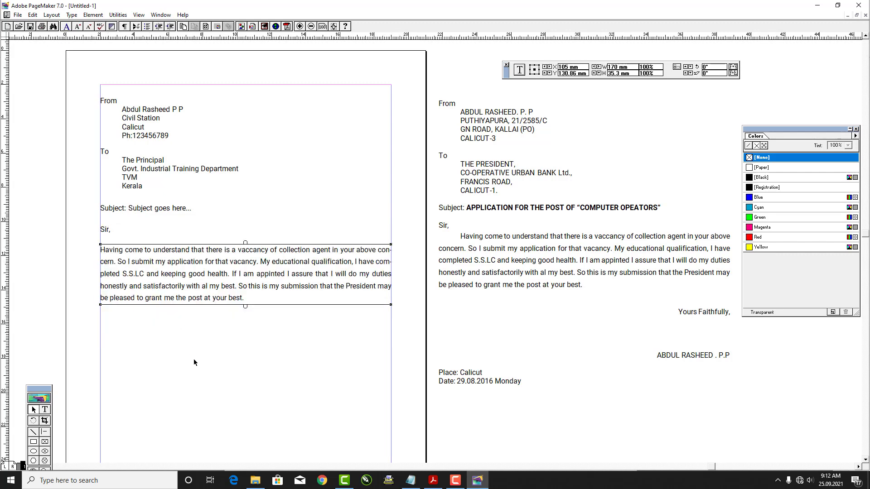
Check the From, To, Subject, 'Sir,' and body block positions by selecting each
left_click(168, 121)
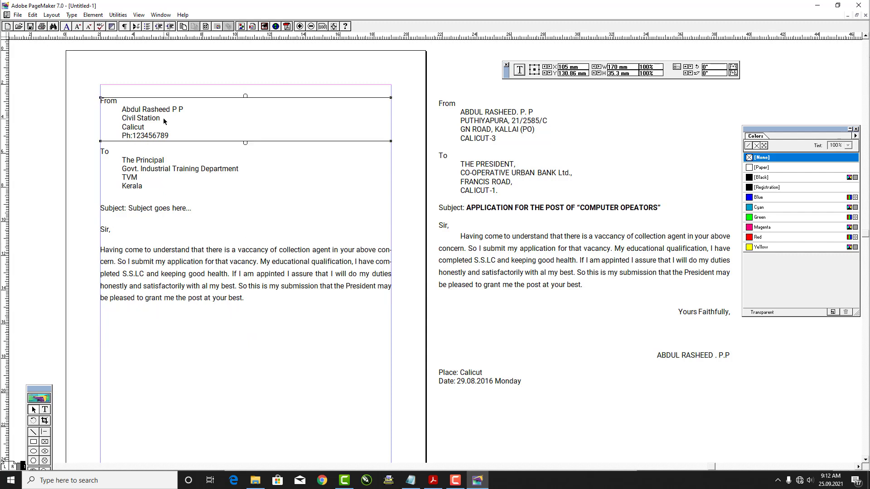
left_click(145, 165)
left_click(137, 211)
left_click(107, 231)
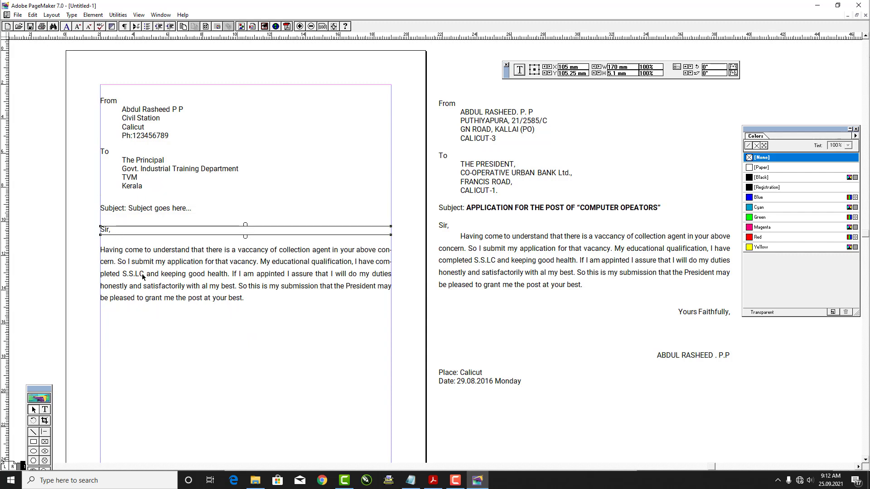
left_click(142, 274)
left_click(214, 364)
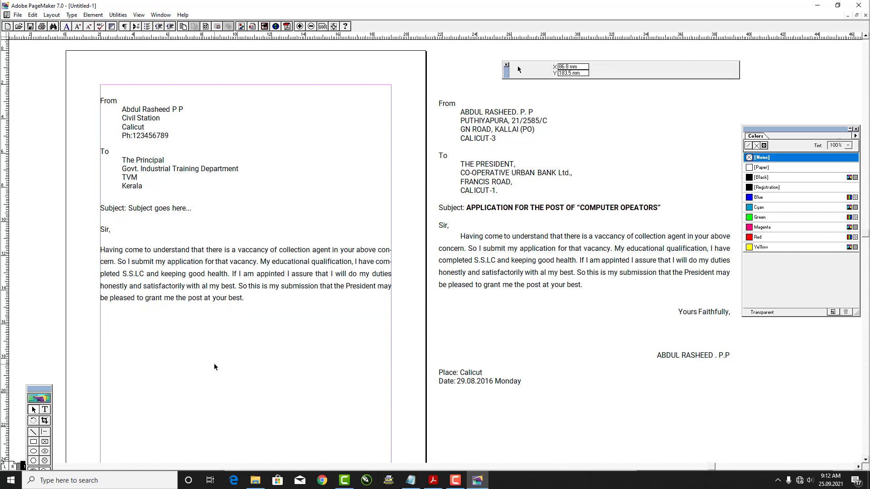
left_click(527, 208)
left_click(251, 264)
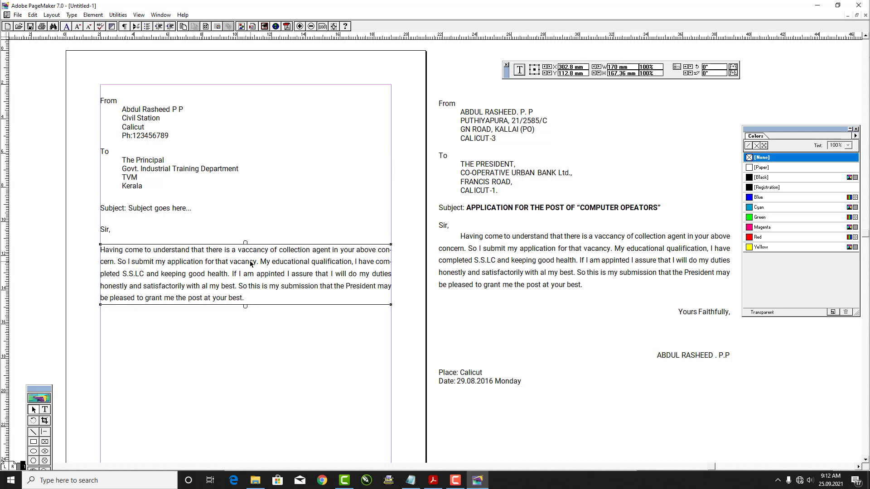
left_click(258, 339)
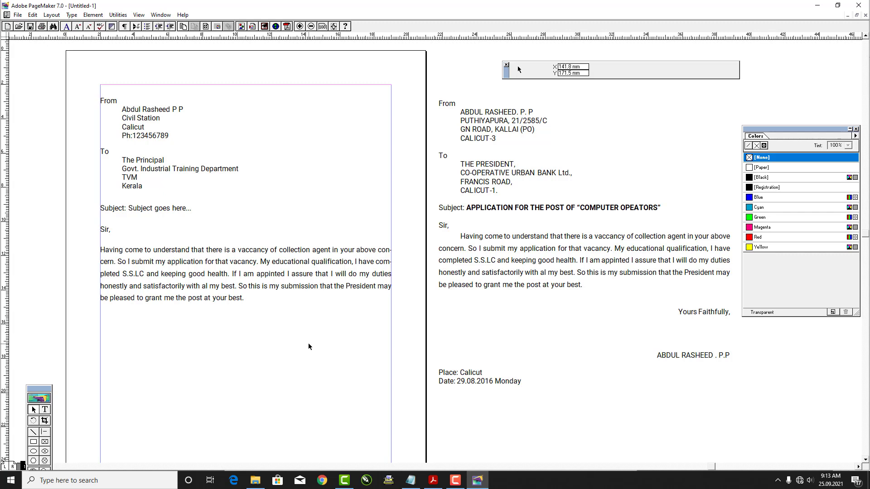
Save the publication as Letter in Documents, then minimize PageMaker and Acrobat
key("ctrl+s")
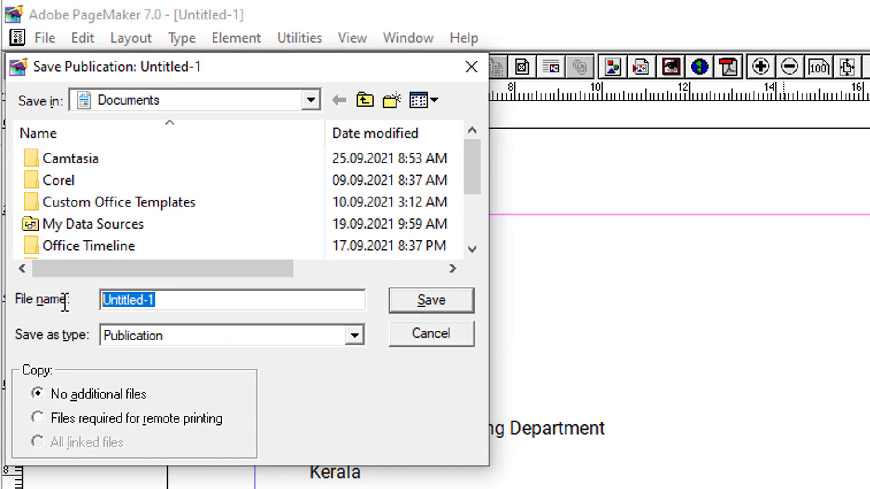
type("Letter")
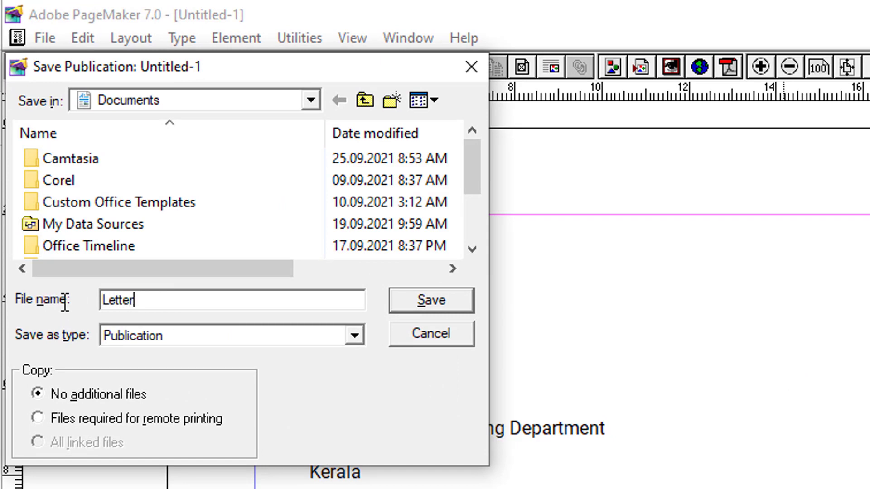
key("Return")
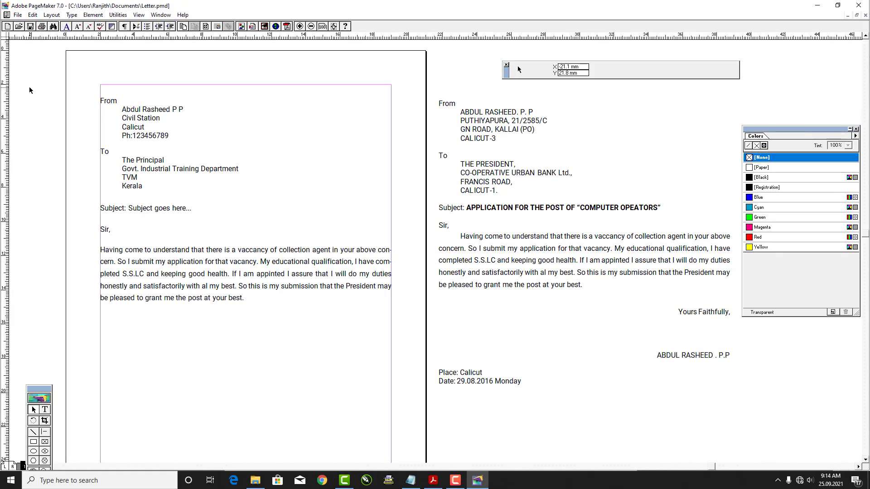
left_click(818, 6)
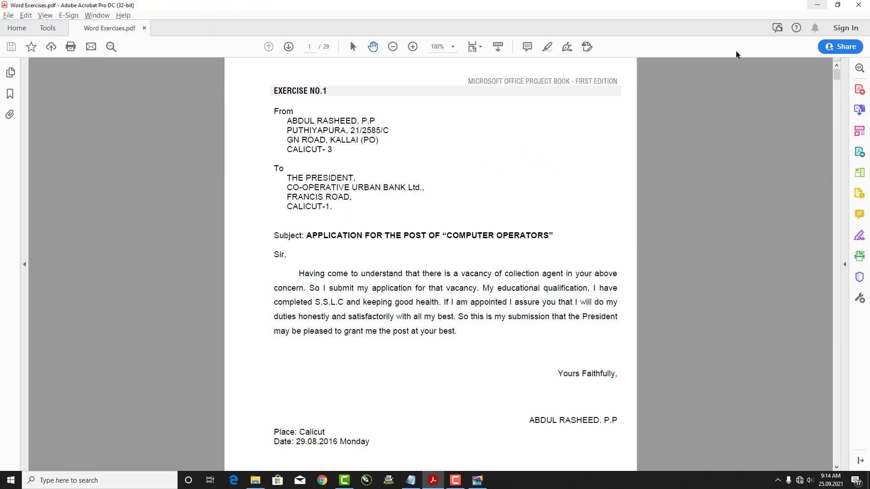
left_click(817, 5)
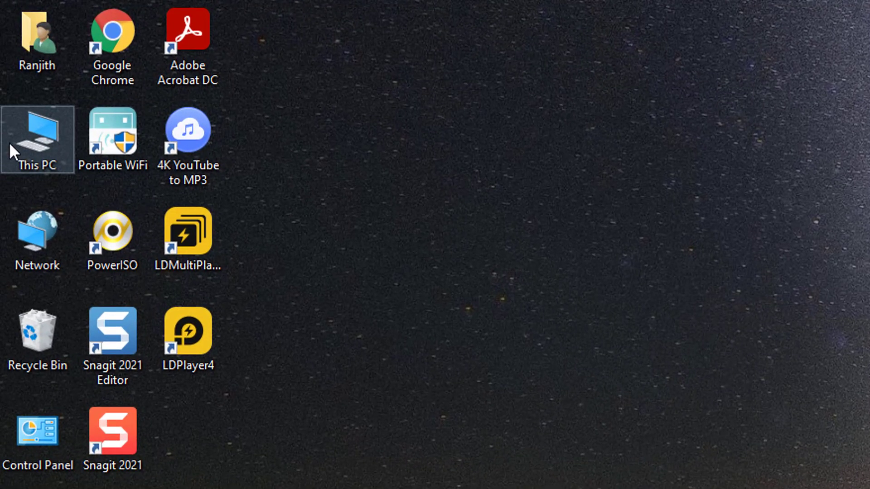
Open This PC maximized, go to Documents and select the Letter file
double_click(13, 136)
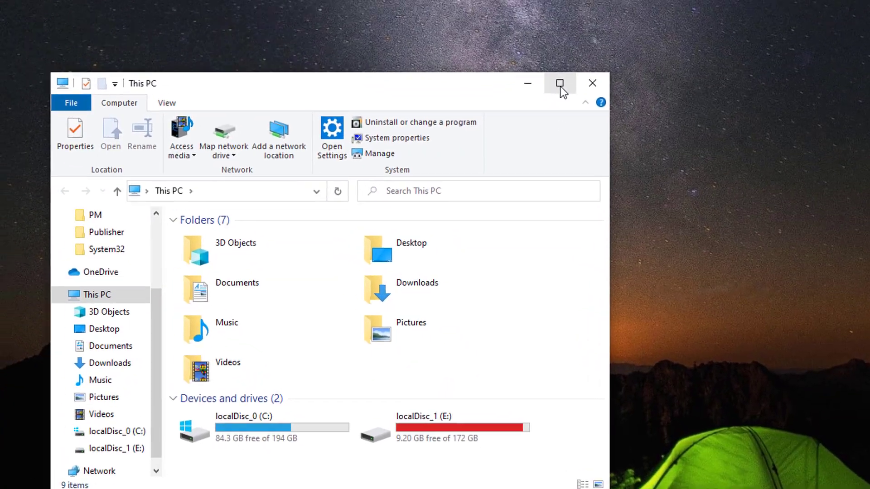
left_click(490, 74)
left_click(14, 212)
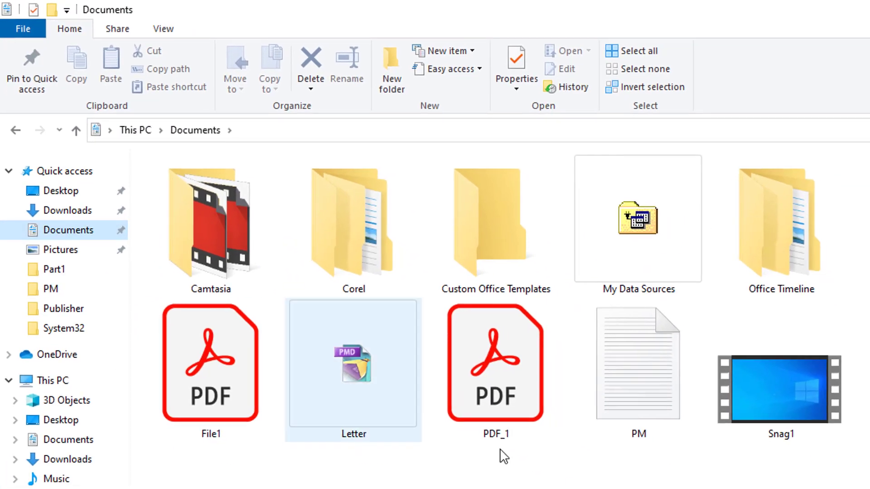
left_click(361, 392)
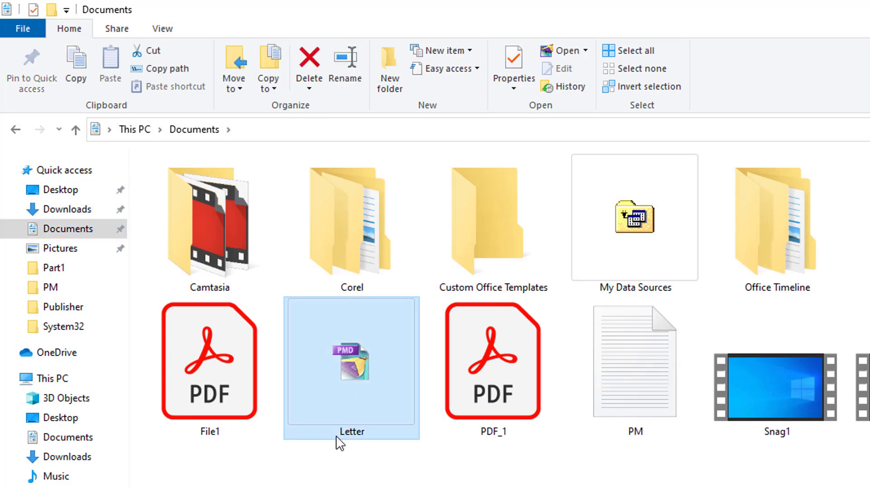
mouse_move(371, 442)
Uncheck 'Hide extensions for known file types' in Folder Options so Letter.pmd shows
mouse_move(336, 426)
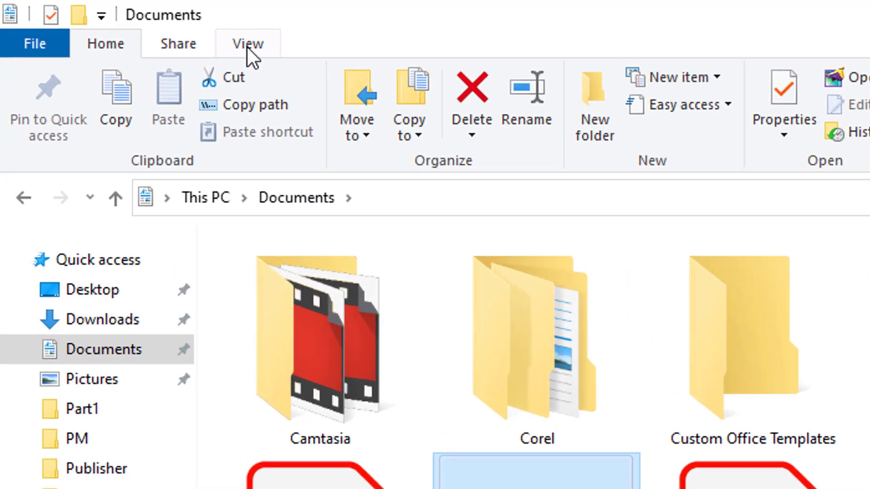
left_click(162, 29)
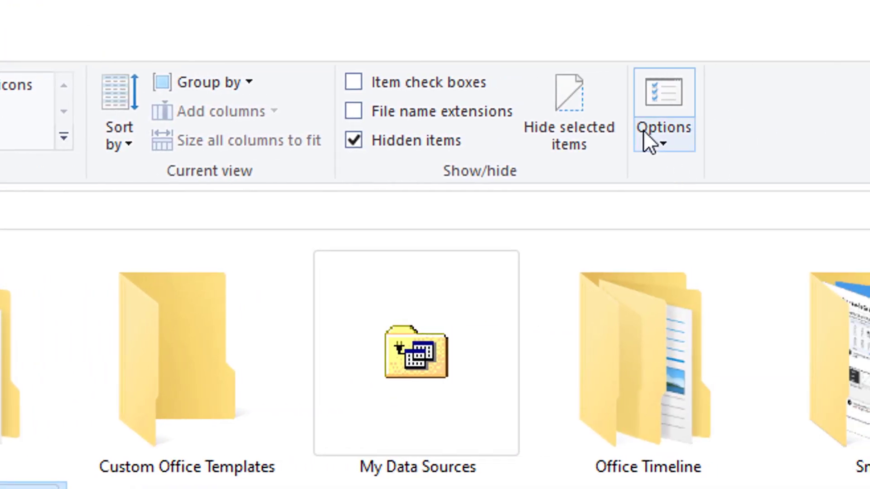
left_click(652, 136)
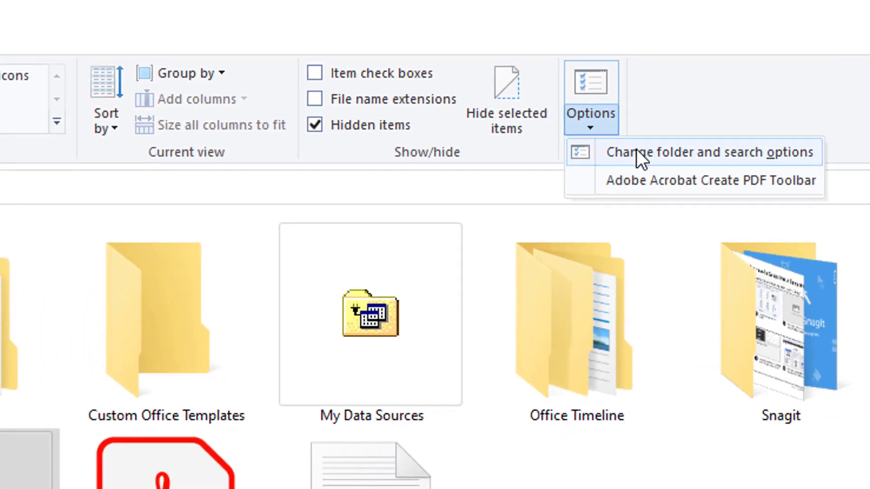
left_click(730, 152)
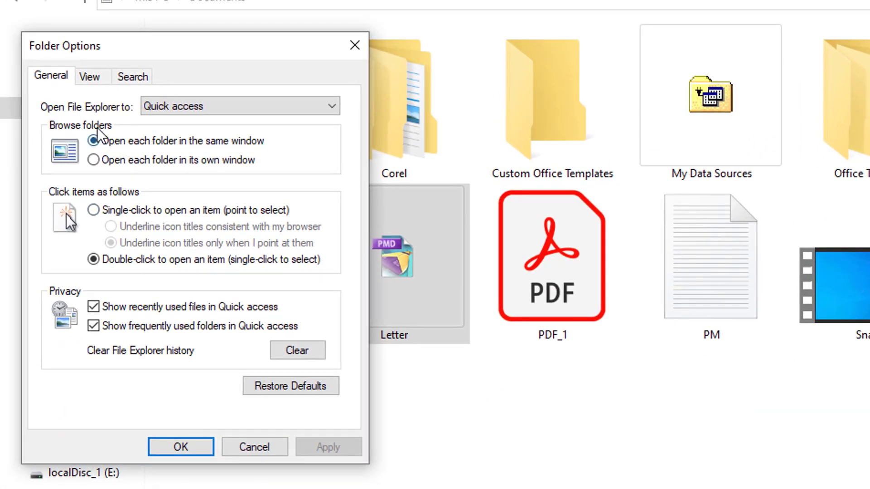
left_click(90, 77)
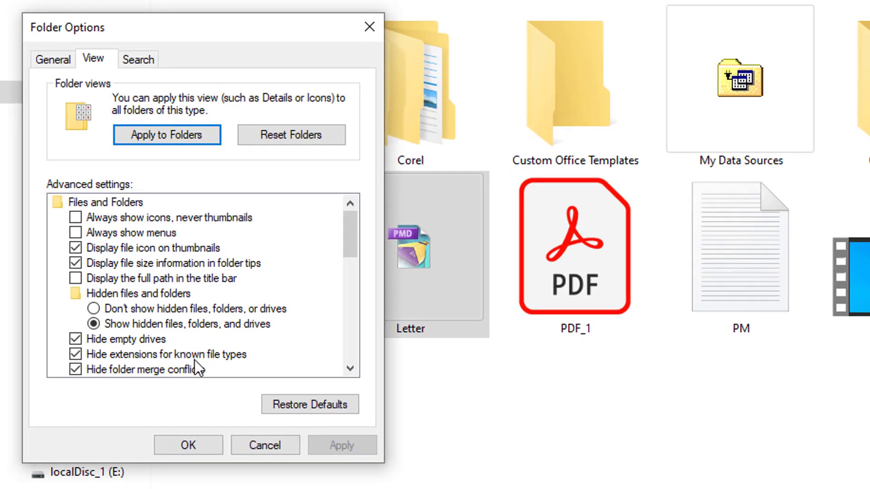
left_click(75, 355)
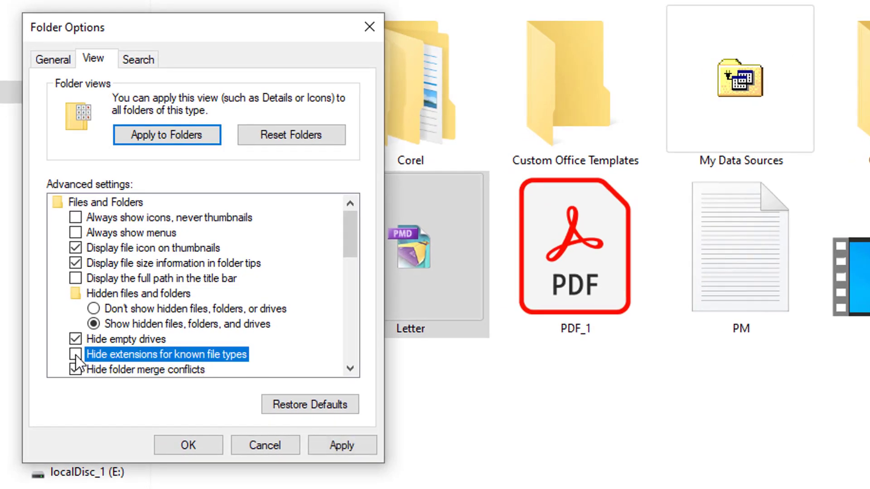
left_click(190, 446)
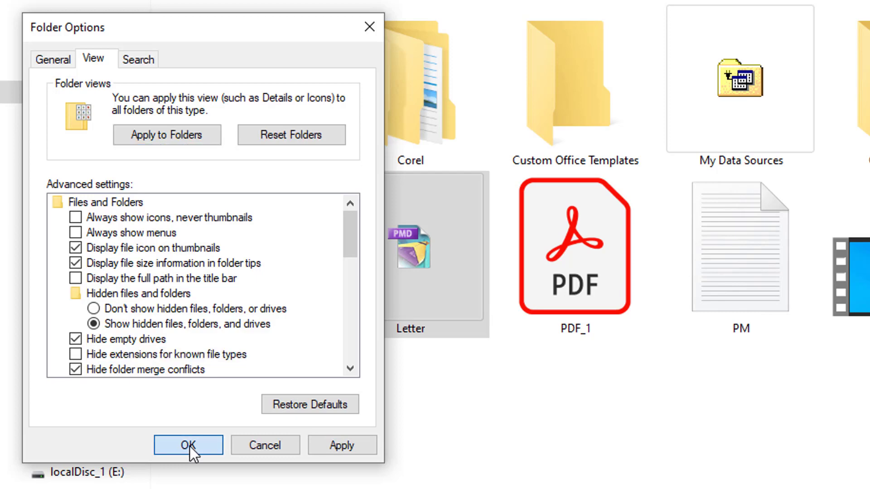
left_click(412, 425)
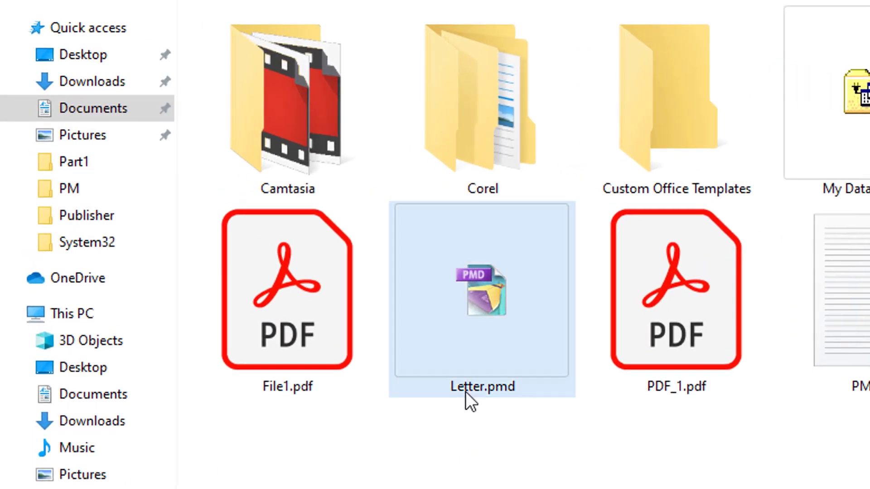
Check Letter.pmd, Snag1.mp4 and Thozhukanni.txt, clear the selection, and minimize Documents
mouse_move(520, 390)
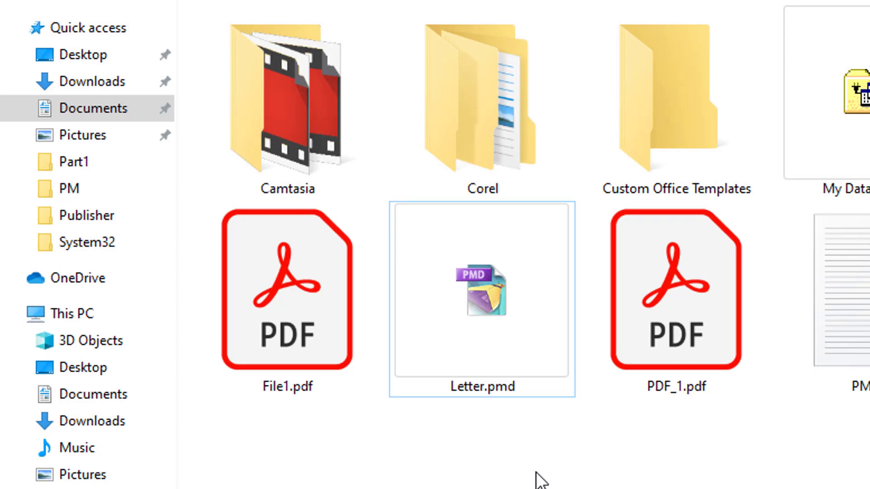
left_click(514, 391)
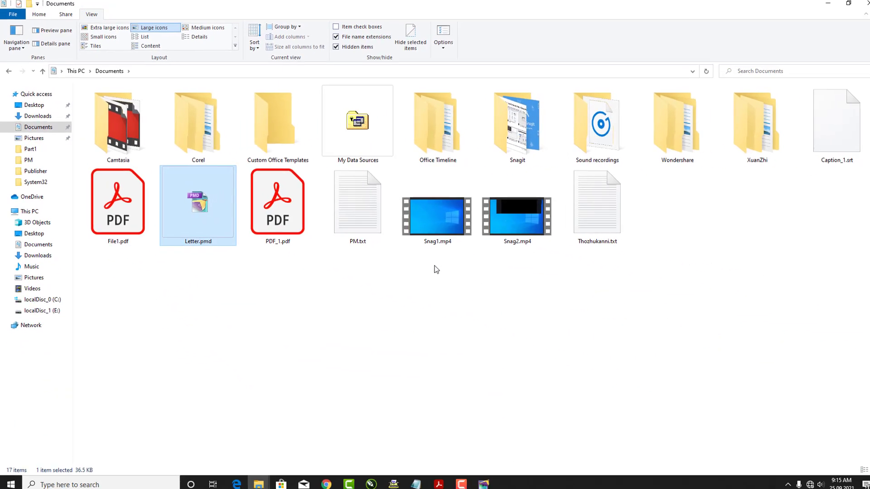
left_click(445, 245)
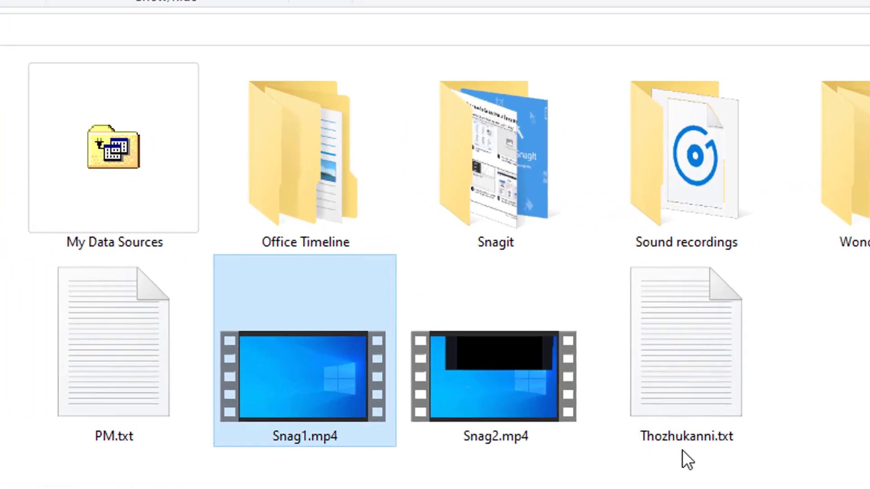
left_click(711, 440)
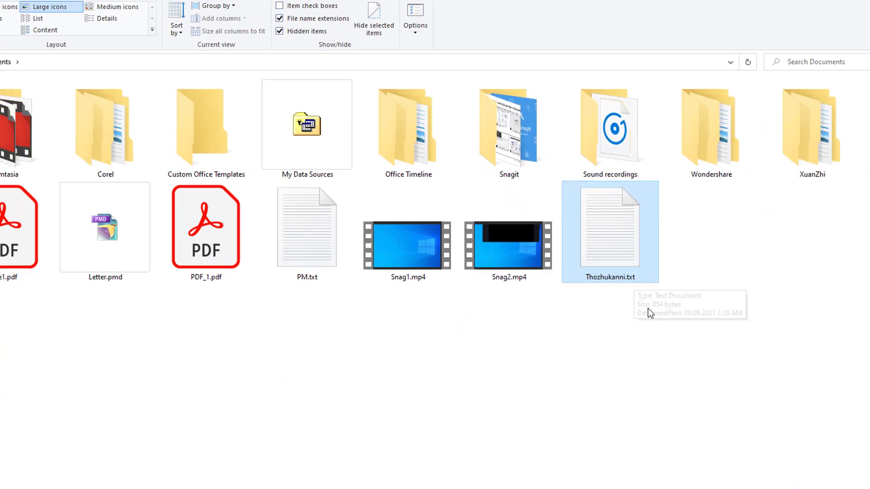
left_click_drag(619, 265, 517, 264)
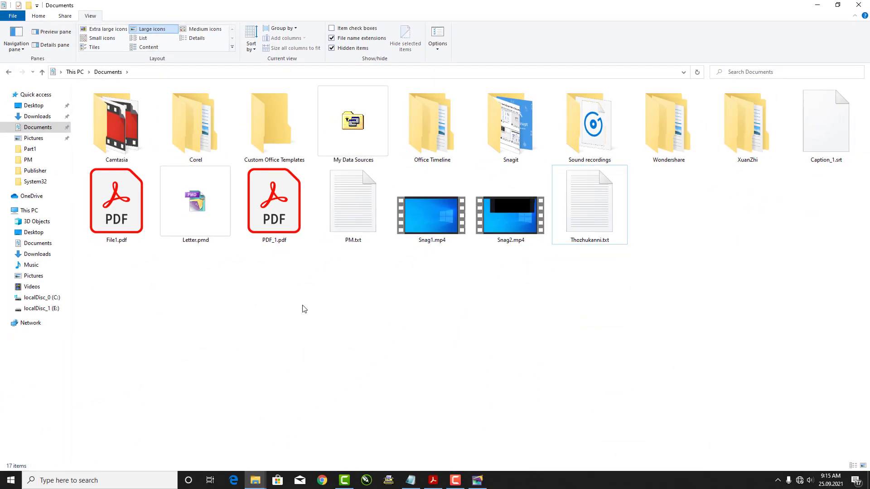
left_click(204, 242)
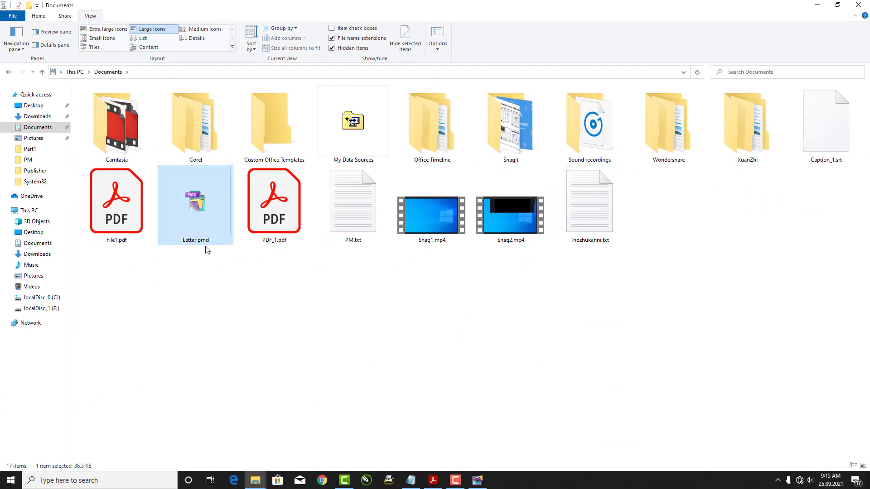
left_click(219, 277)
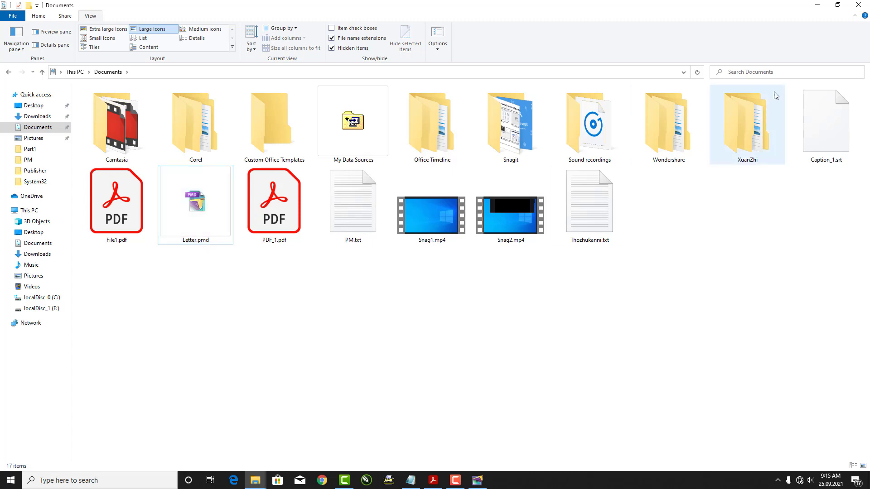
left_click(817, 9)
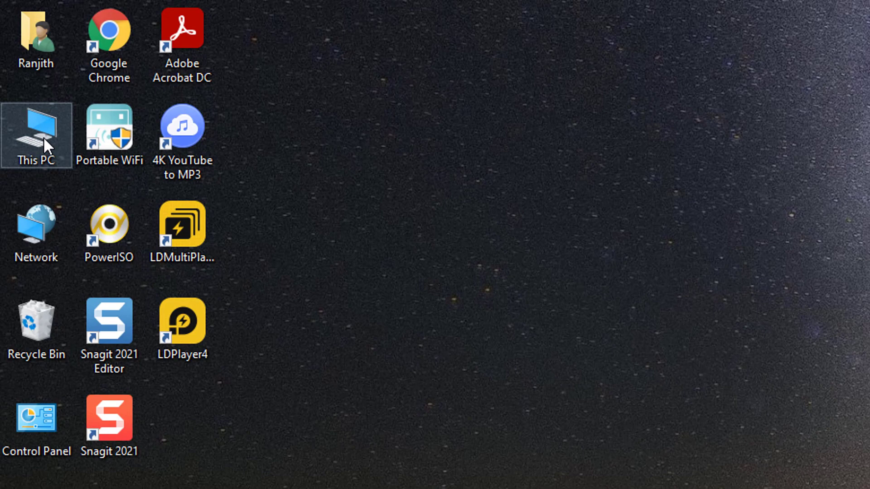
Open This PC in File Explorer maximized, then close it and reopen it from the desktop
double_click(43, 137)
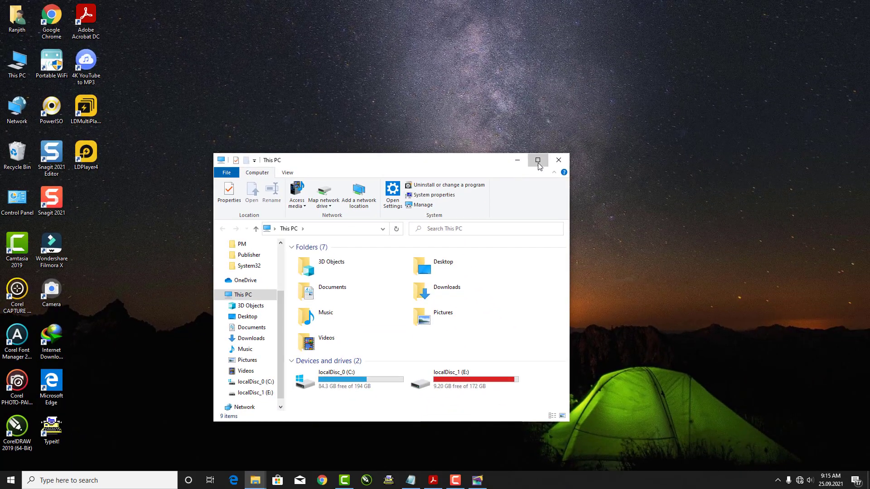
left_click(537, 162)
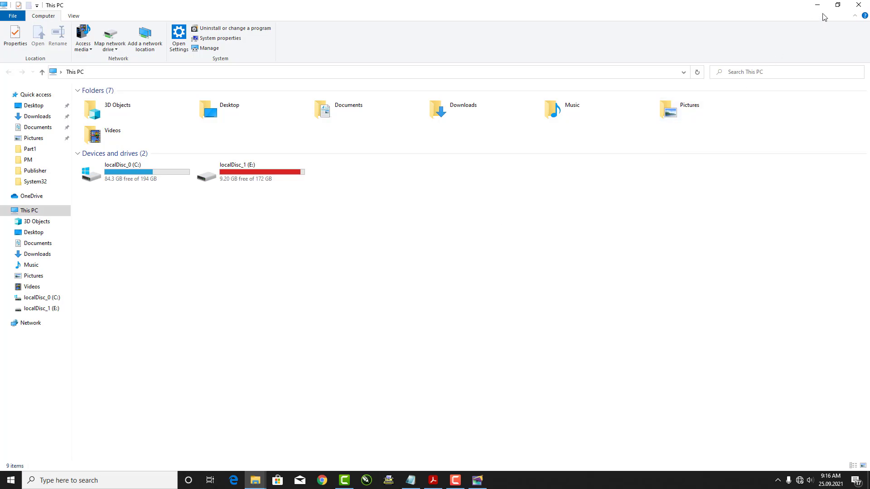
left_click(858, 6)
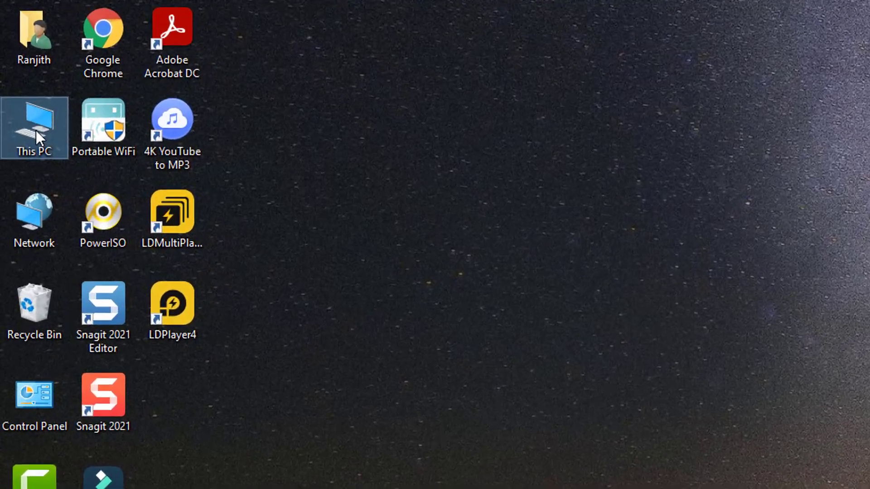
double_click(22, 73)
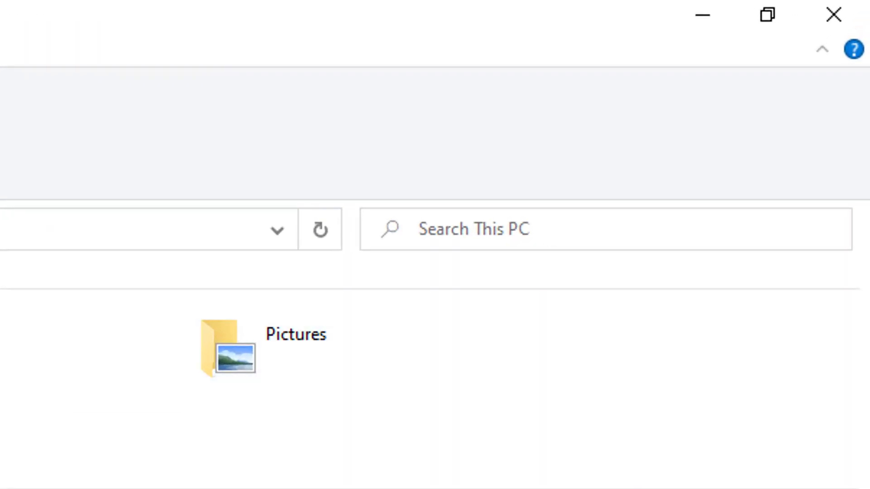
Enter the query '*.pmd' in the This PC search box and select the query text
key("ctrl+f")
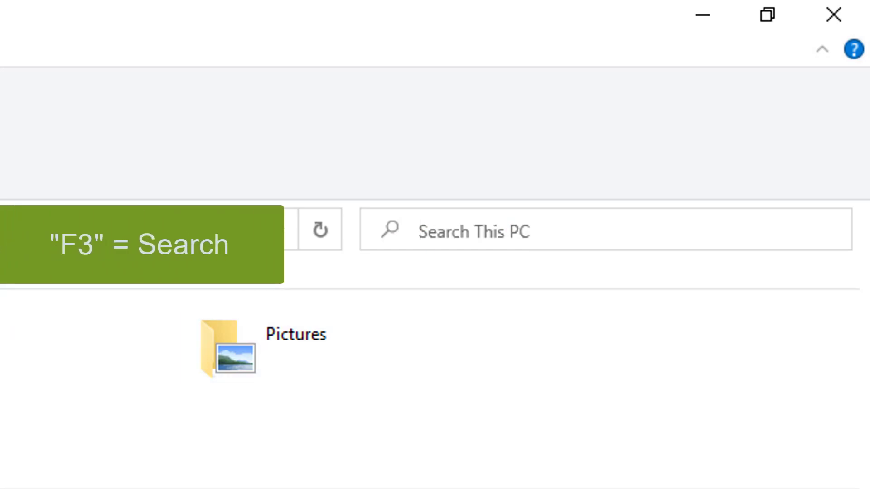
type("*")
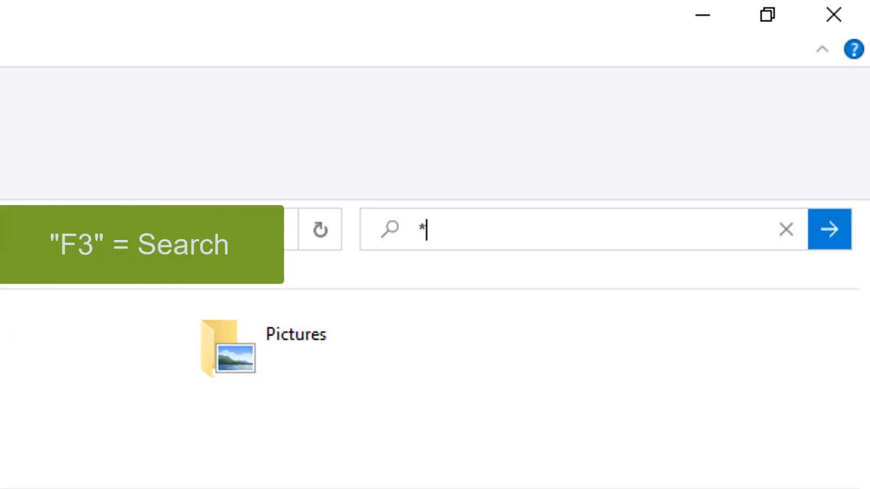
type(".pmd")
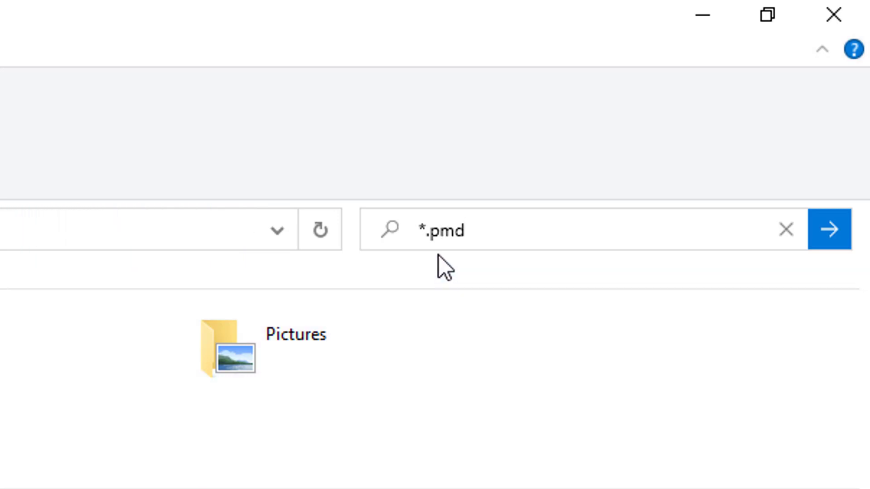
left_click_drag(420, 232, 494, 227)
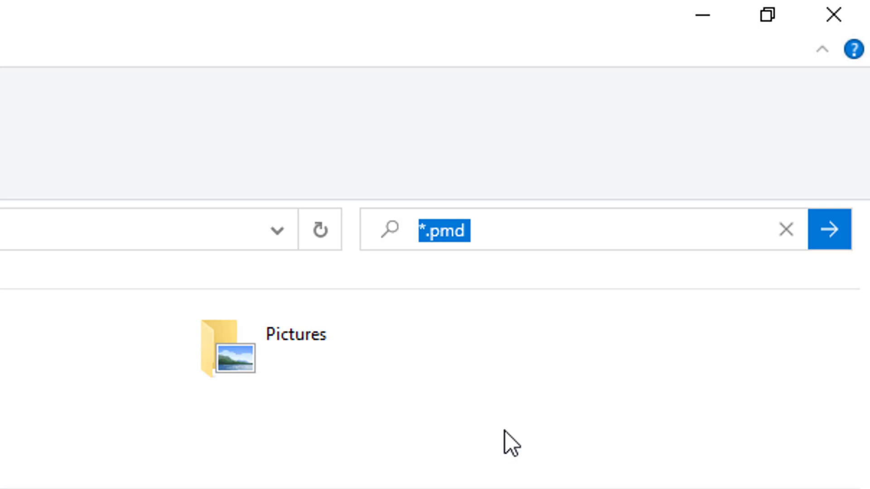
left_click(512, 225)
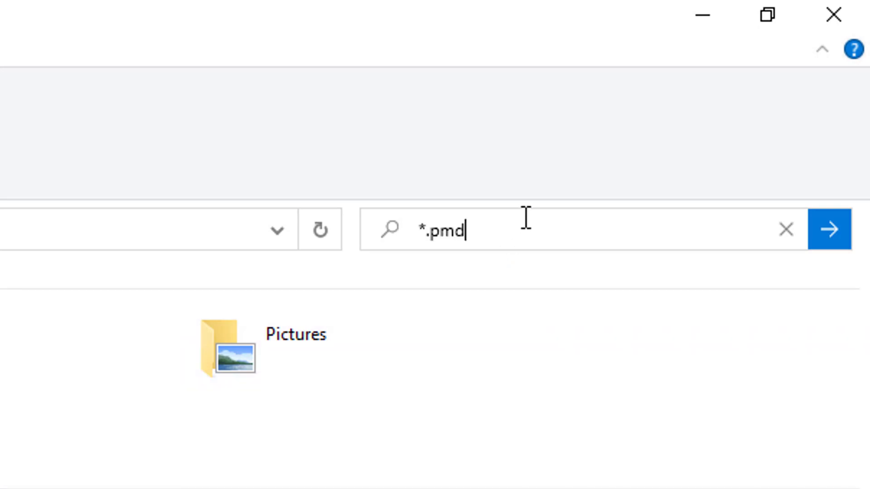
double_click(525, 218)
left_click(484, 229)
left_click_drag(504, 227, 401, 227)
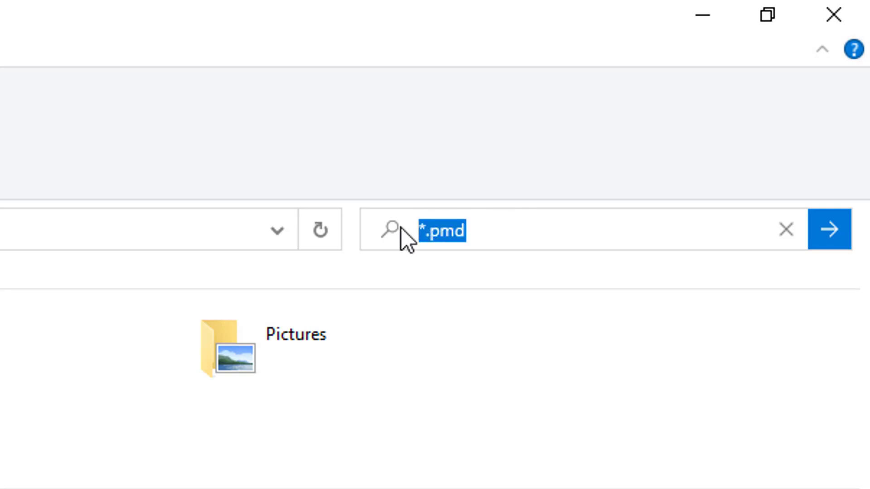
left_click(503, 230)
double_click(515, 224)
left_click_drag(452, 222, 392, 222)
left_click(487, 231)
left_click_drag(534, 236, 410, 244)
Run the *.pmd search, finding Letter.pmd in Documents and PageMaker.pmd in SHELLNEW
left_click(832, 241)
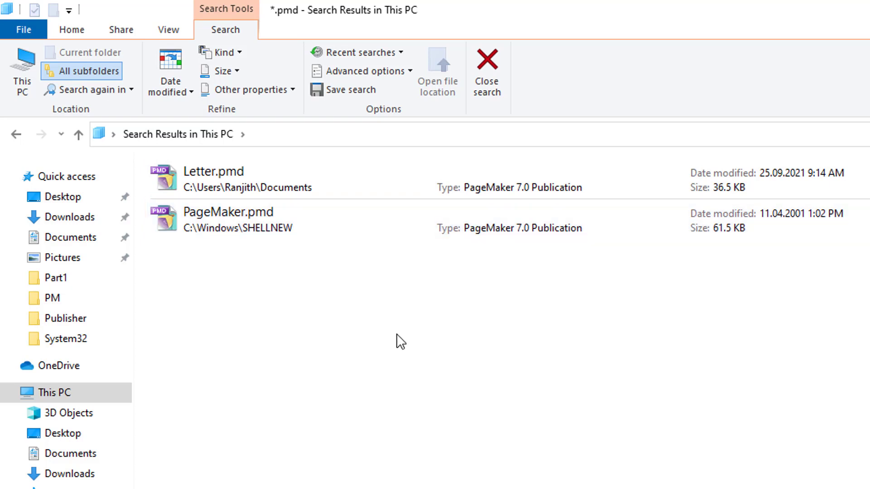
left_click(248, 178)
left_click(321, 312)
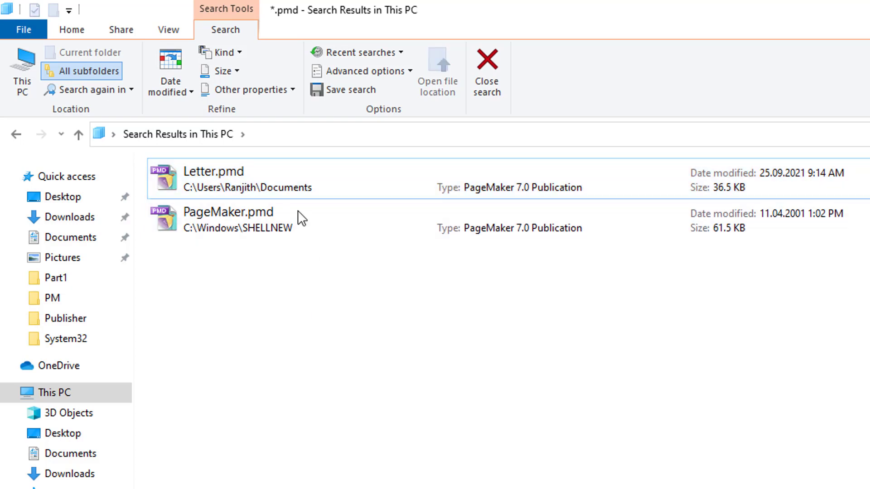
left_click(300, 178)
left_click(403, 311)
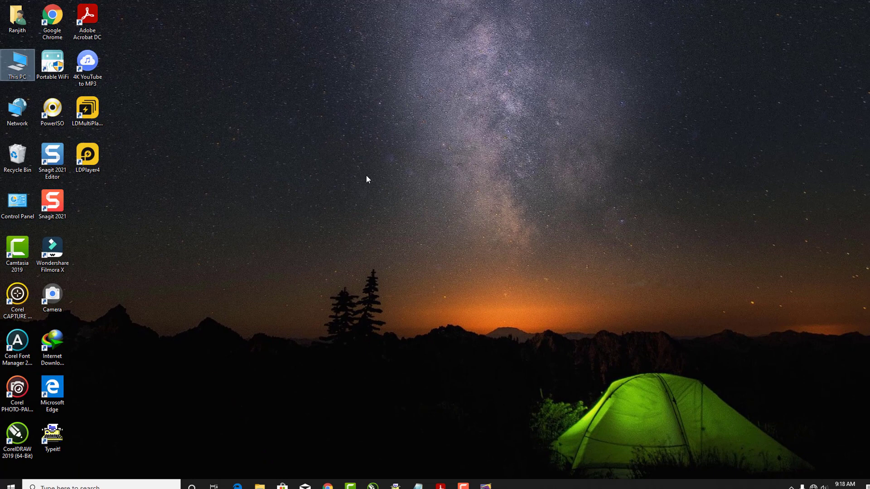
Refresh the Windows desktop from its right-click menu
right_click(362, 175)
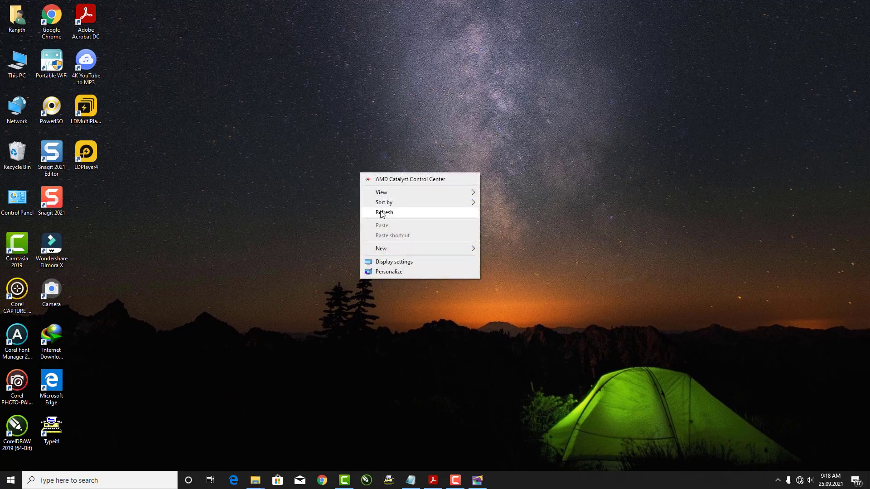
left_click(380, 212)
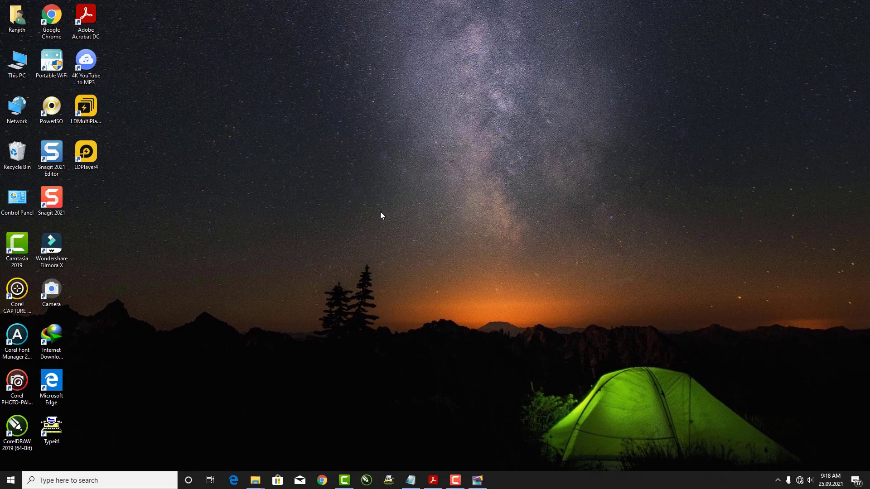